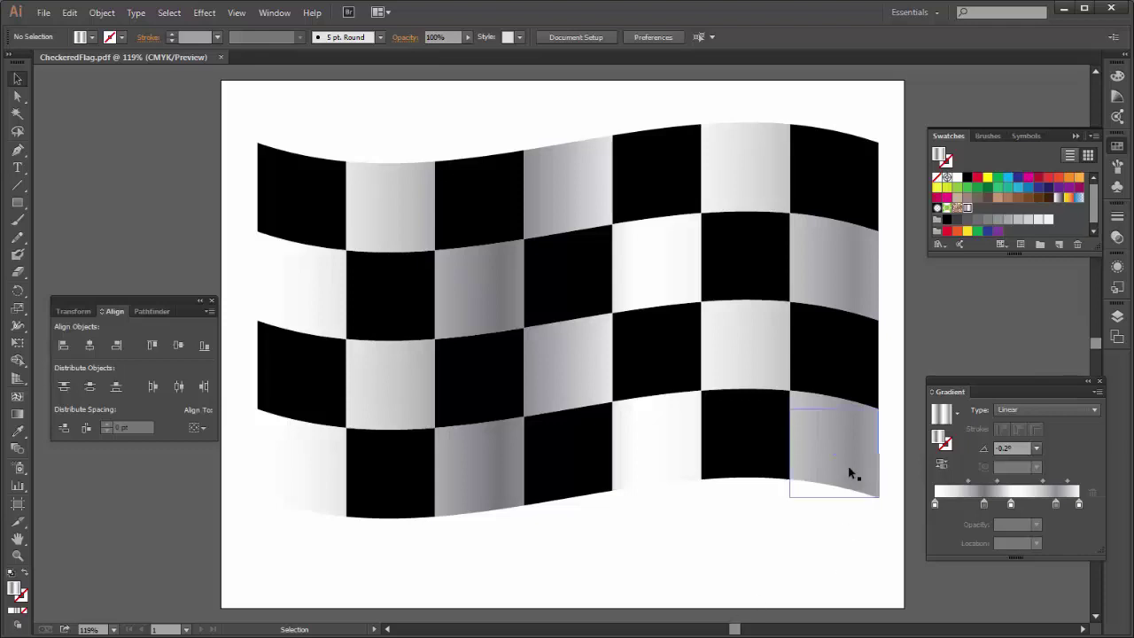
Select the whole checkered flag group in CheckeredFlag.
left_click(760, 270)
Inside the flag group, move one black square down-left into its grid position, then deselect.
double_click(760, 270)
left_click(760, 271)
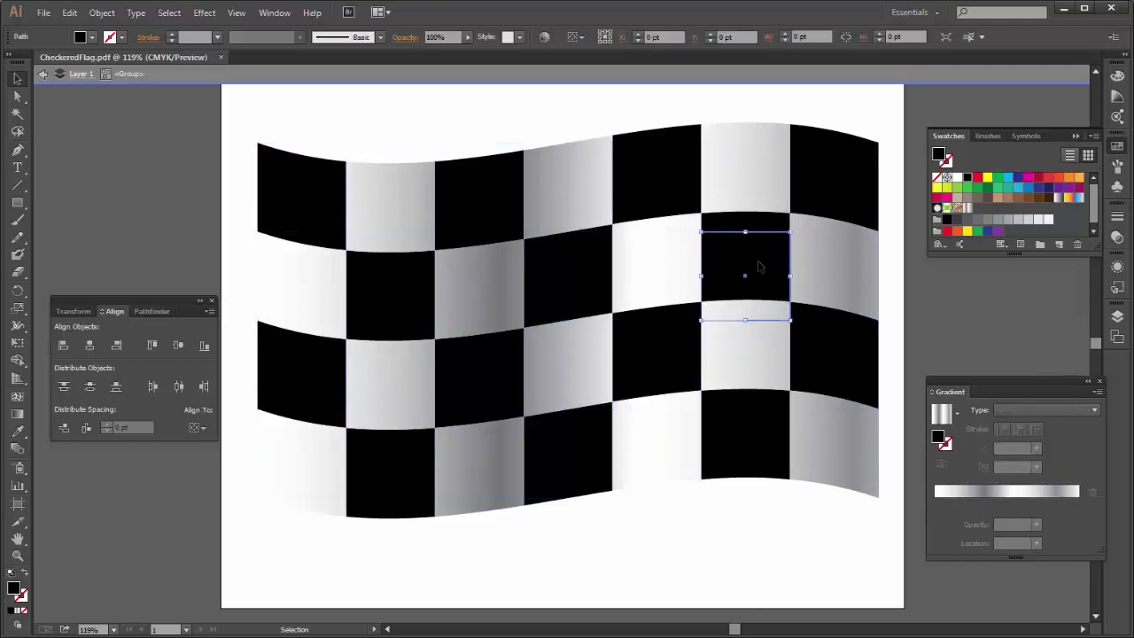
left_click_drag(760, 270, 721, 337)
left_click(719, 337)
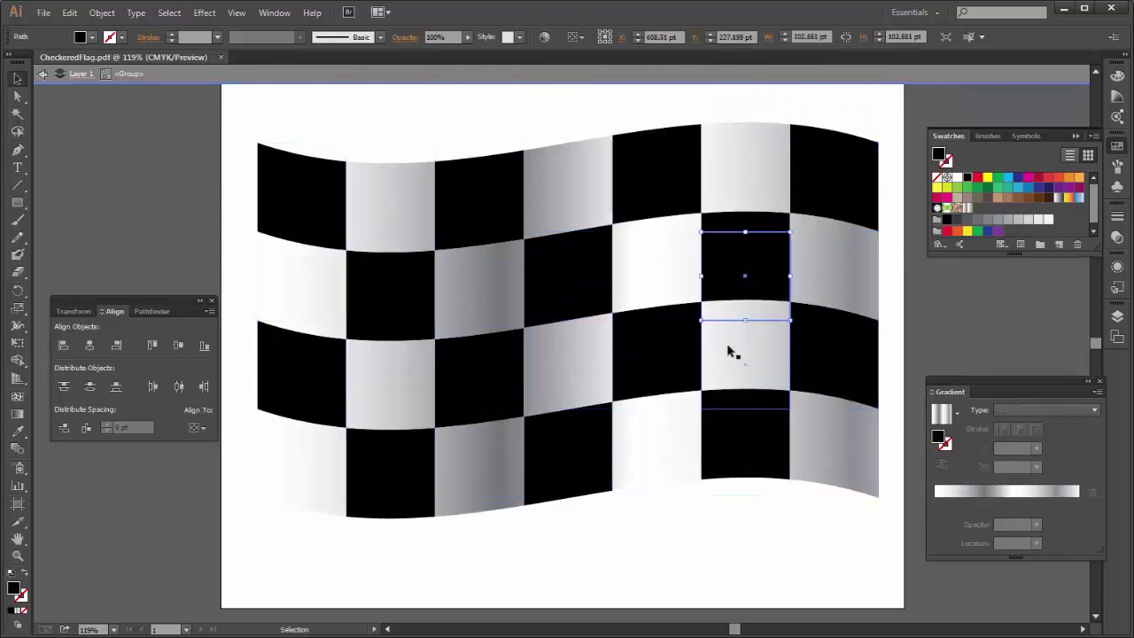
left_click(717, 545)
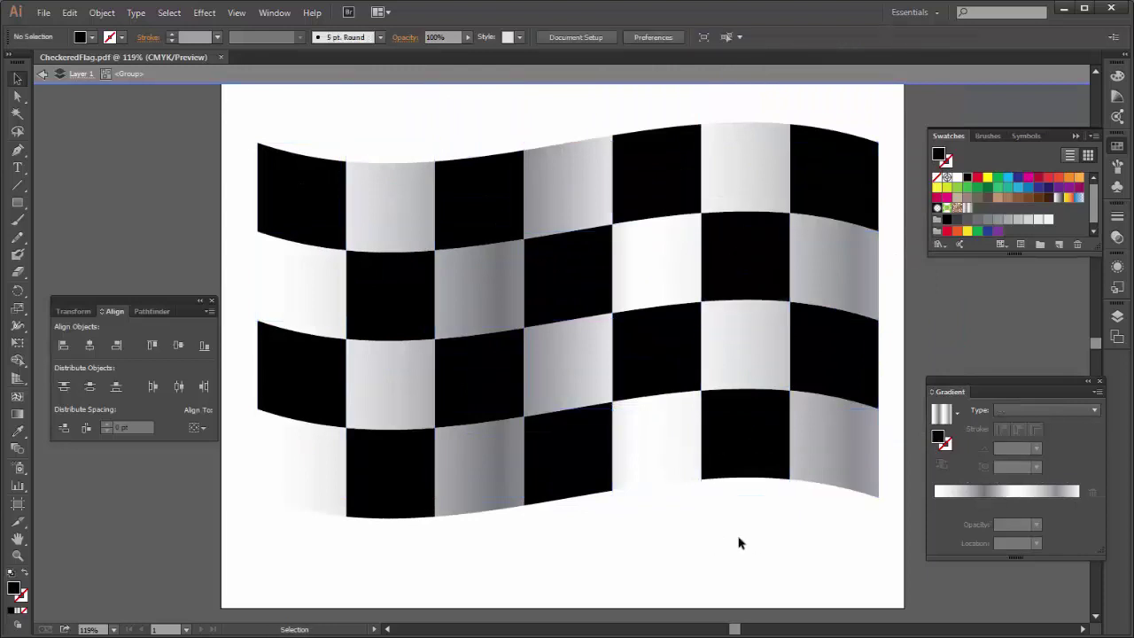
Save the flag artwork as CheckeredFlag in Adobe PDF format.
left_click(41, 12)
left_click(73, 120)
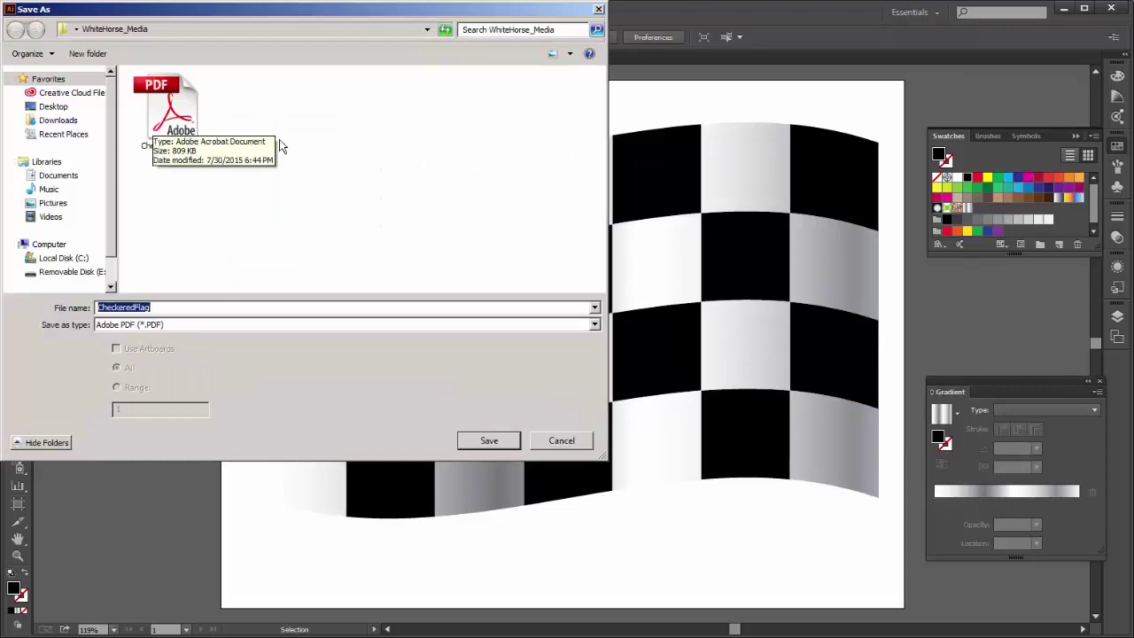
left_click(562, 440)
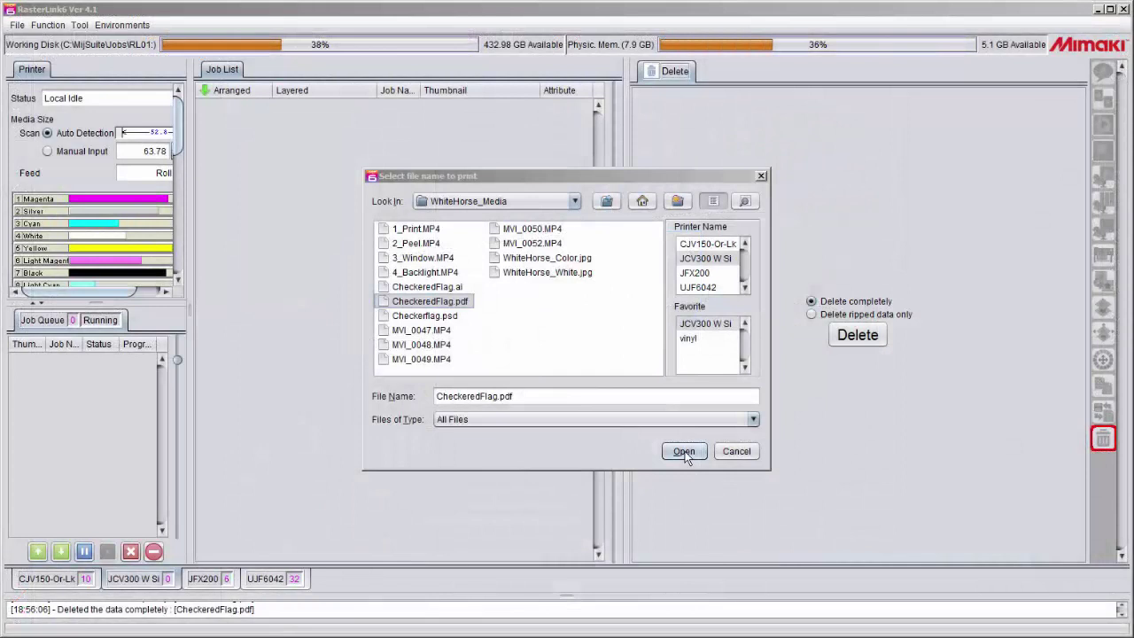
Load CheckeredFlag.pdf as a Full Color job and show that job's properties.
left_click(683, 451)
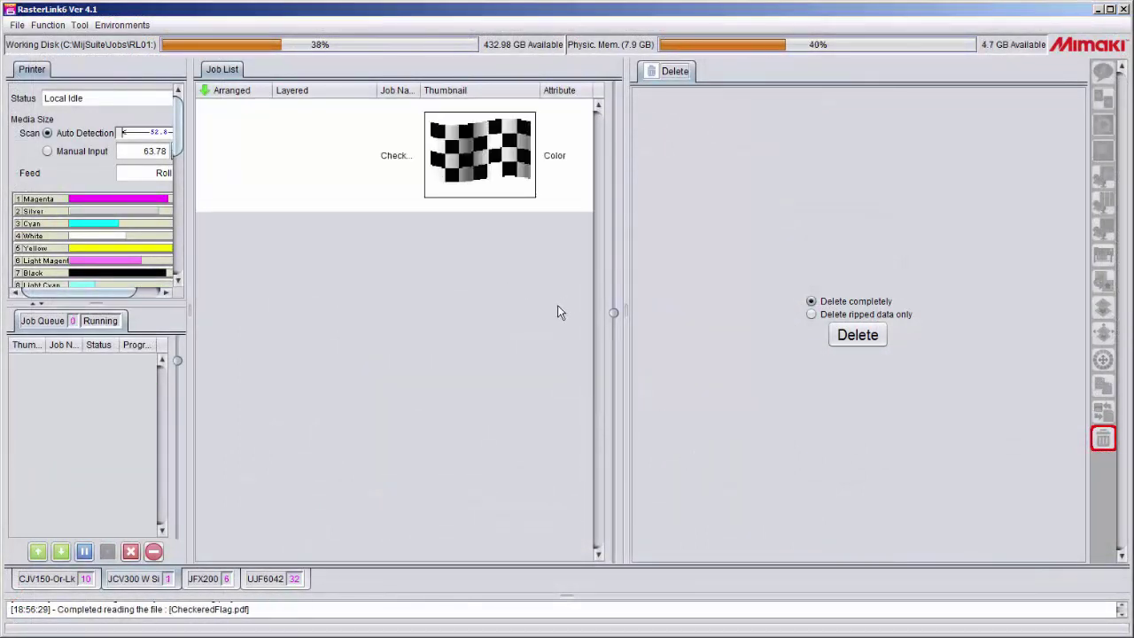
left_click(514, 183)
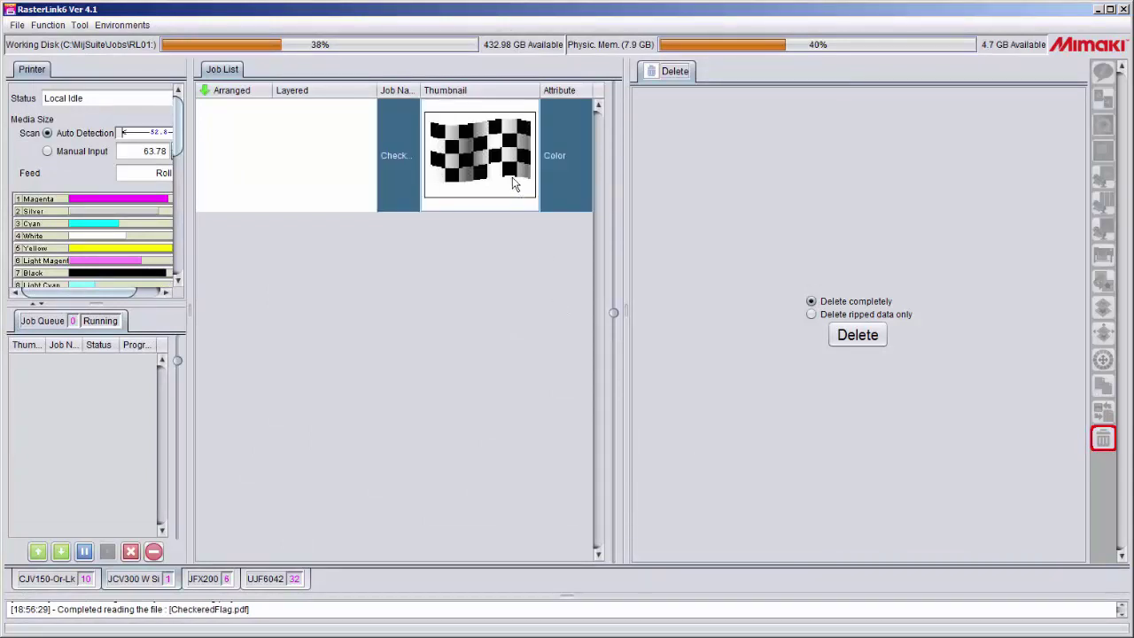
left_click(1103, 72)
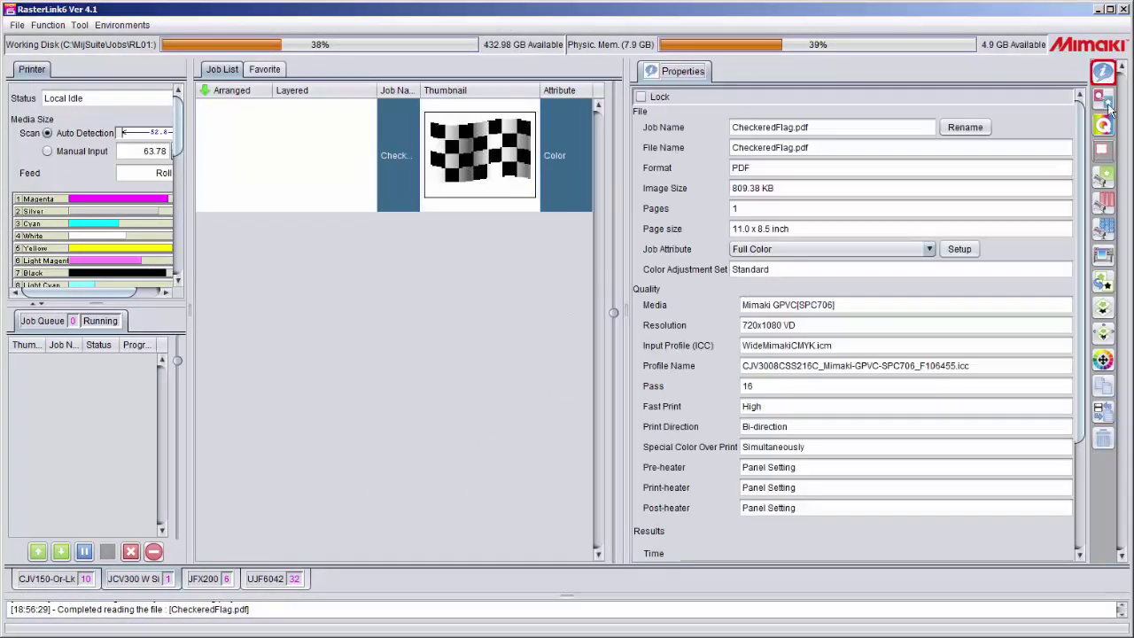
Create a 70% White special plate job on valid pixels only, and enlarge the job list thumbnails.
left_click(1103, 285)
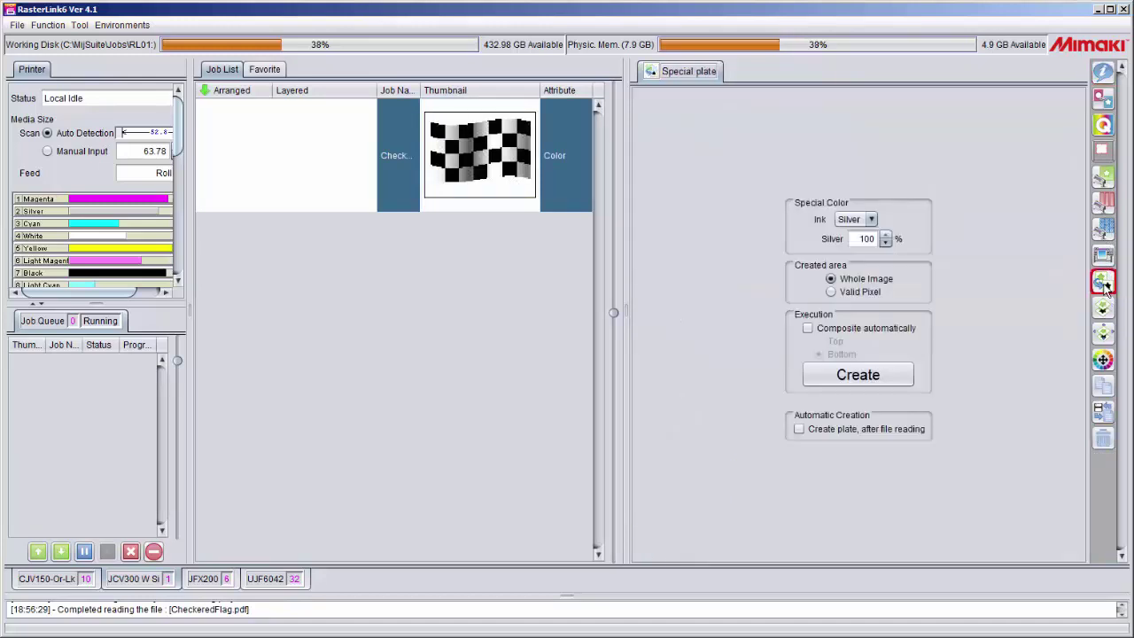
left_click(872, 219)
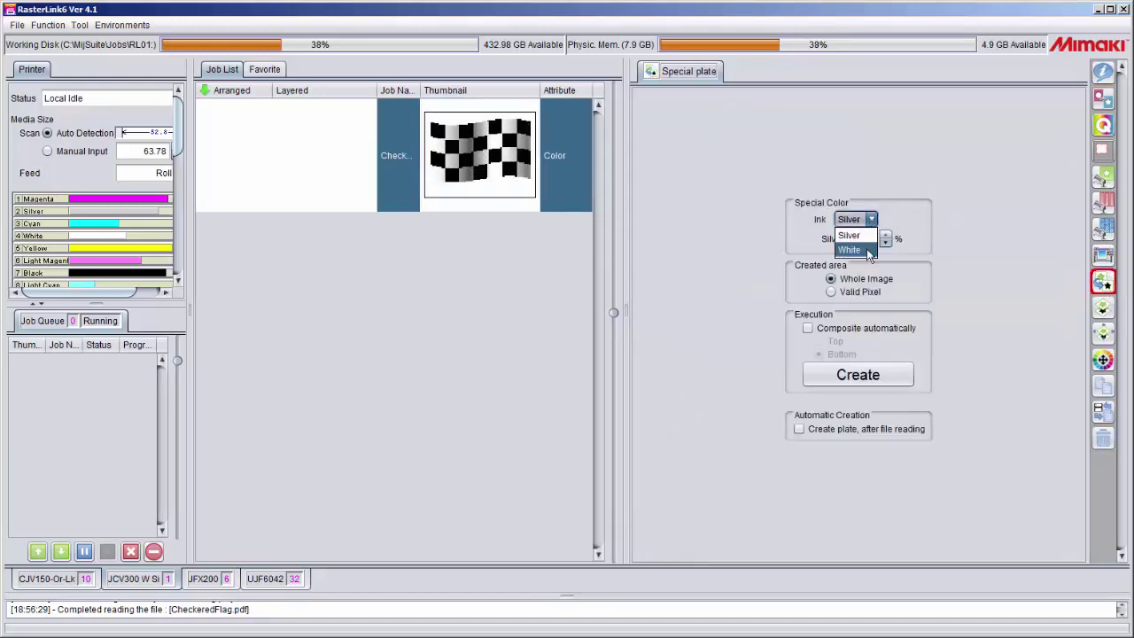
left_click(867, 250)
double_click(865, 239)
type("70")
left_click(831, 292)
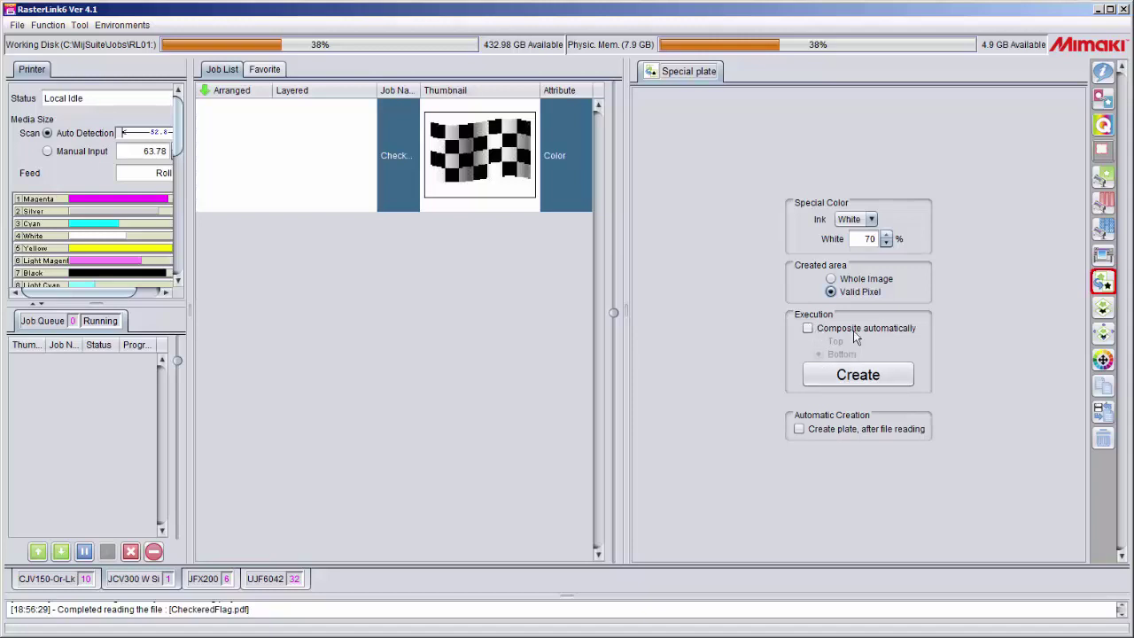
left_click(900, 380)
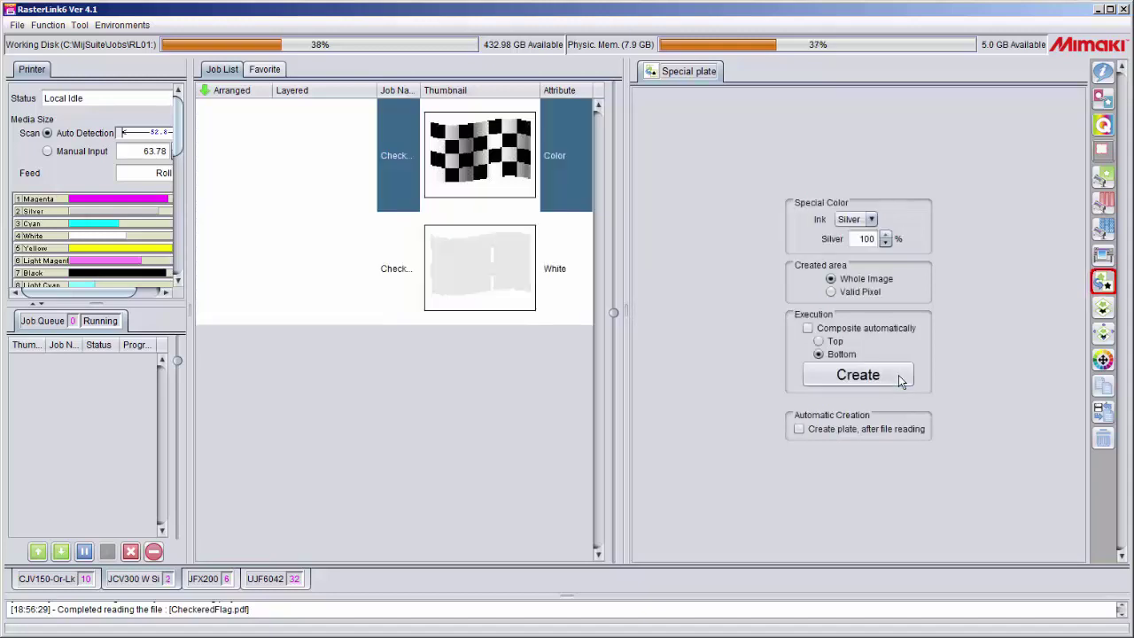
left_click_drag(613, 310, 708, 315)
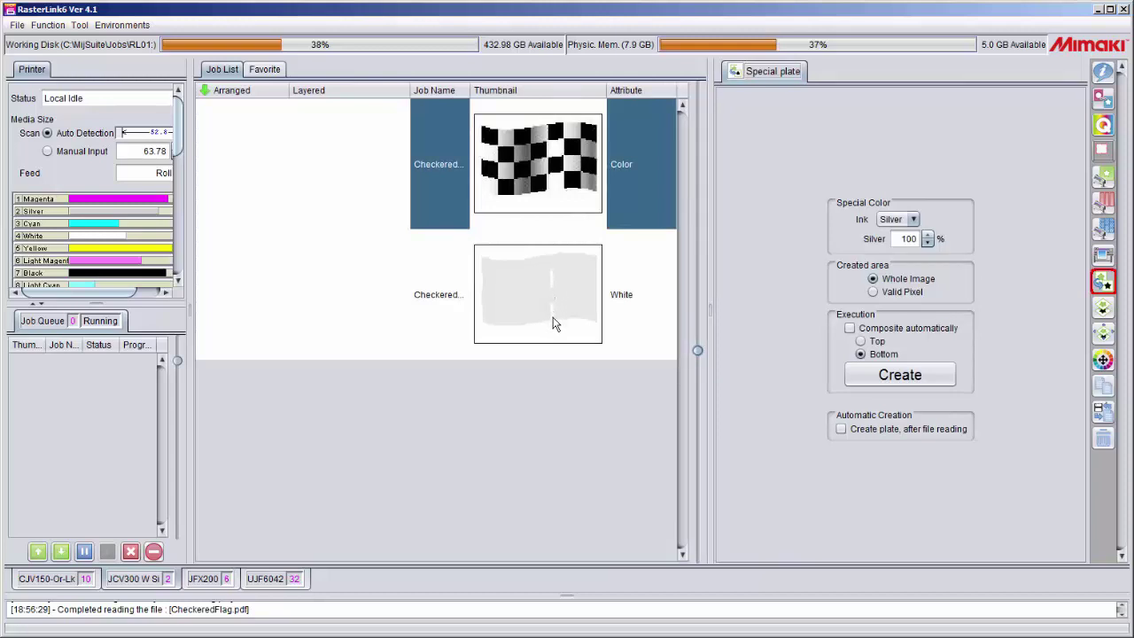
mouse_move(553, 324)
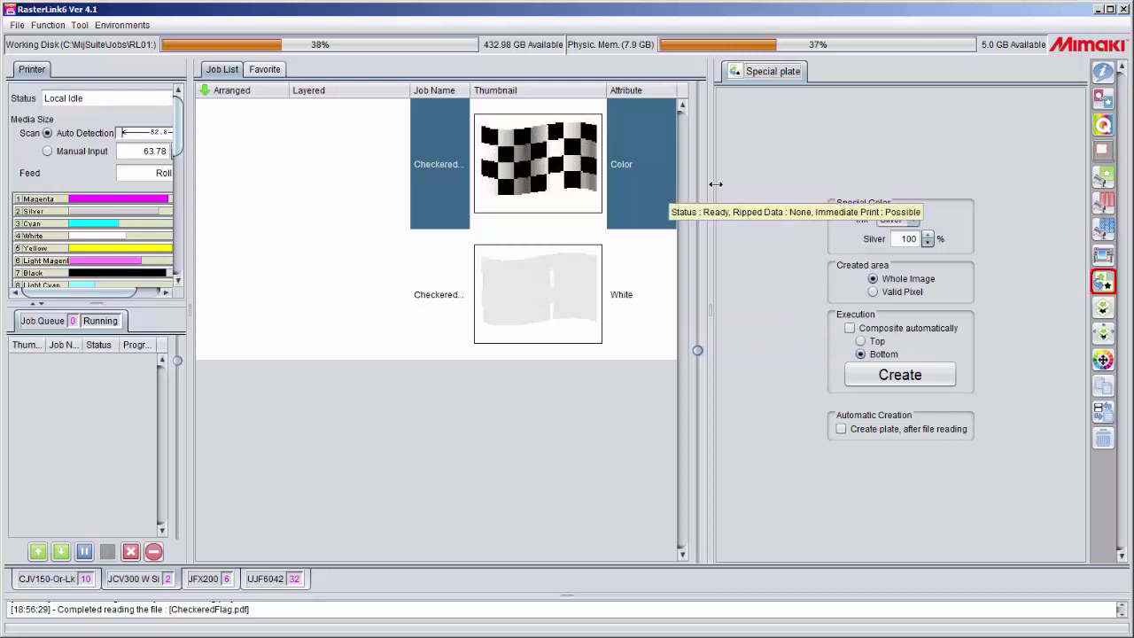
Duplicate the CheckeredFlag Color job and select the new third job.
left_click(1104, 75)
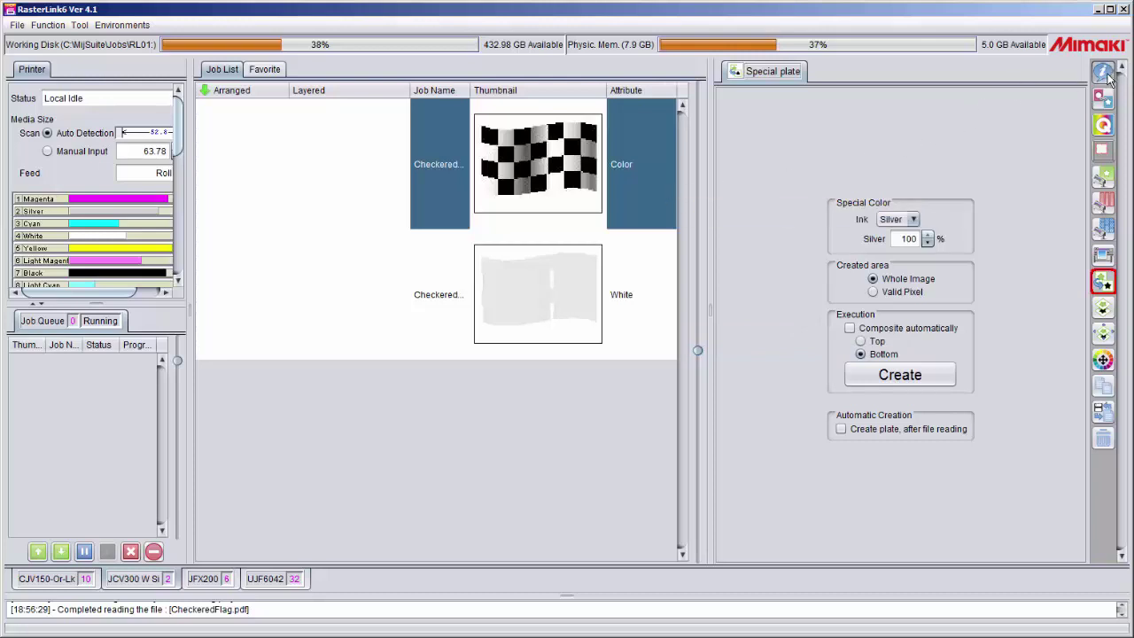
right_click(644, 191)
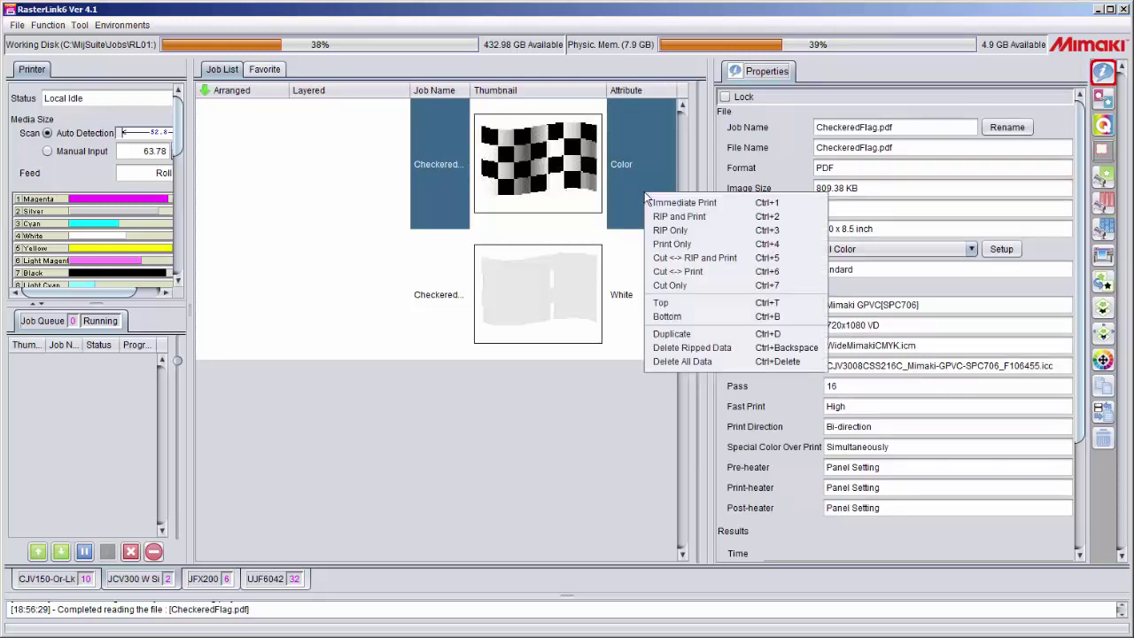
left_click(671, 334)
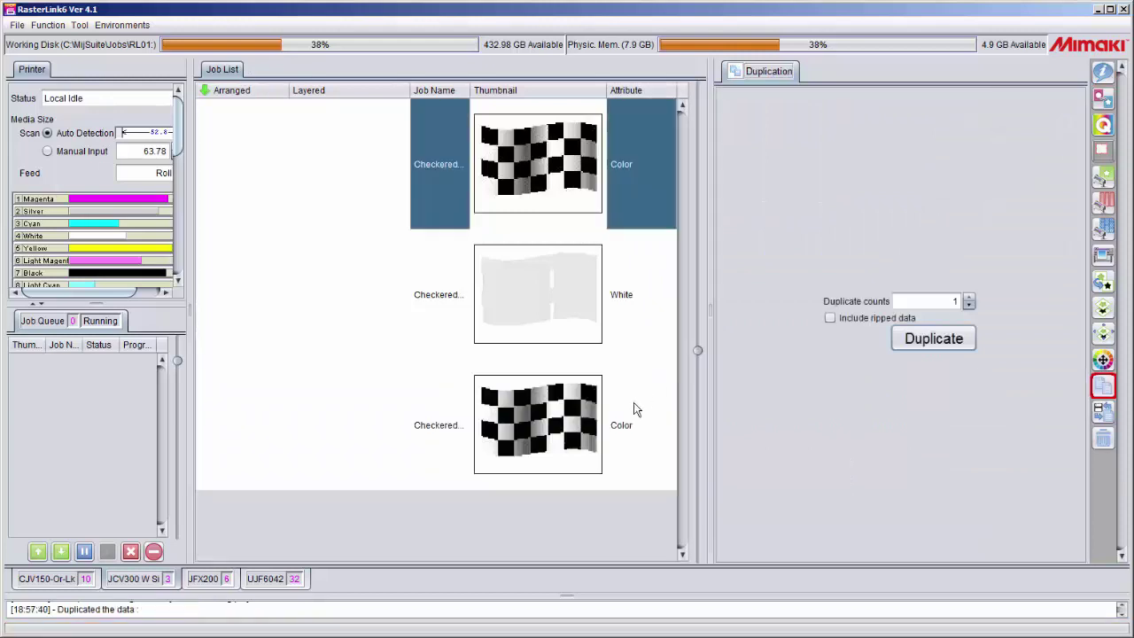
left_click(630, 416)
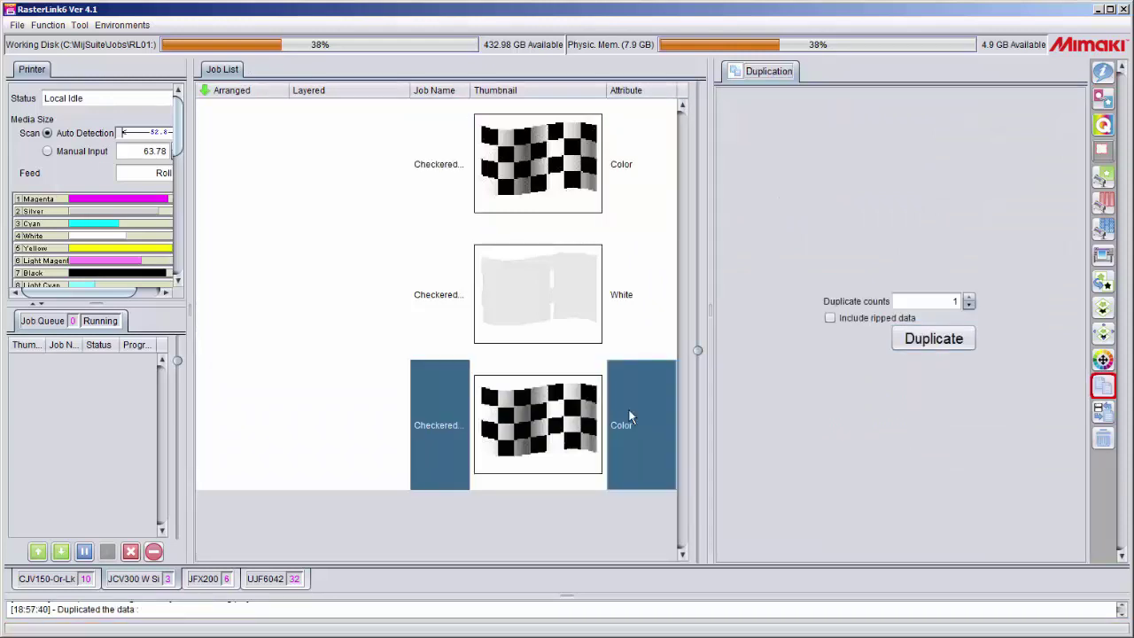
Set the copied flag job to Mono Color, printing with White ink instead of Black.
left_click(1104, 73)
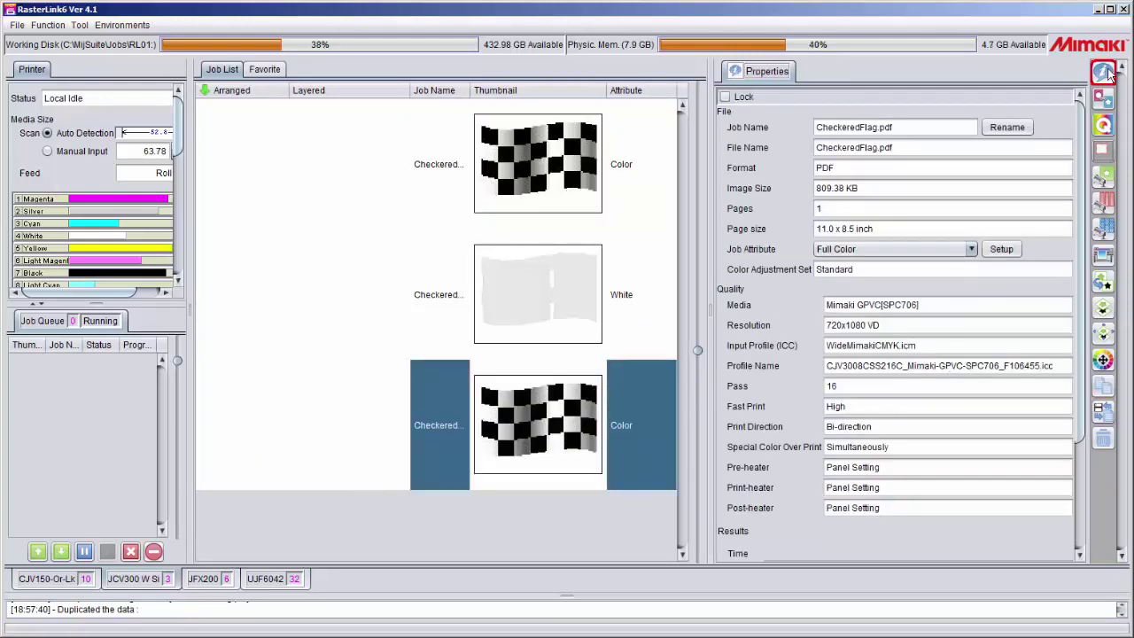
left_click(971, 250)
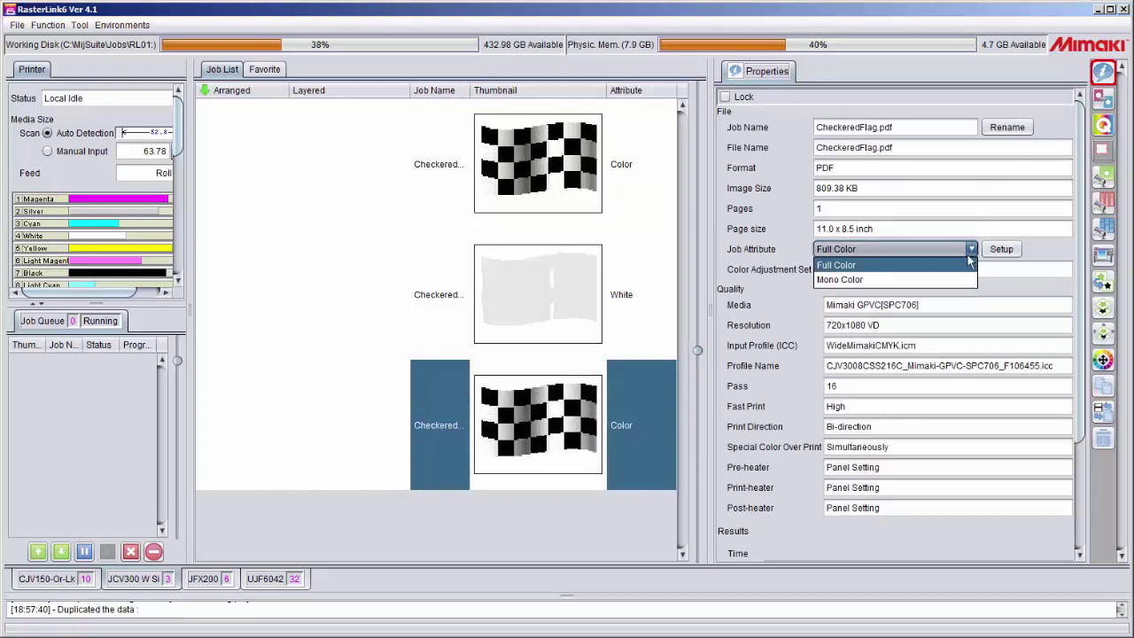
left_click(964, 281)
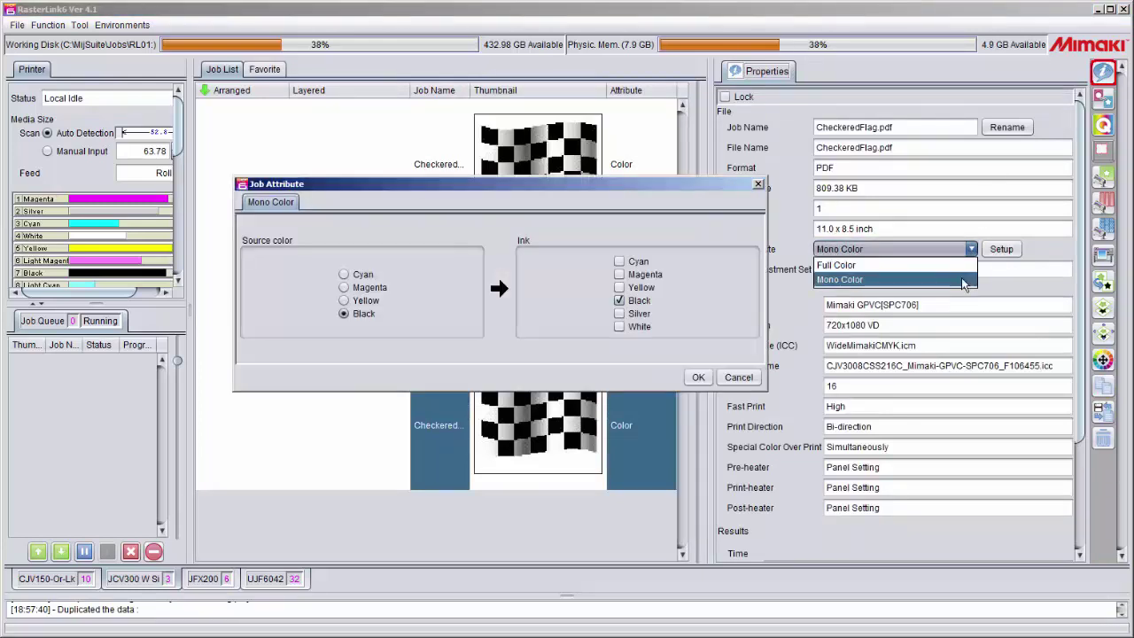
left_click(621, 326)
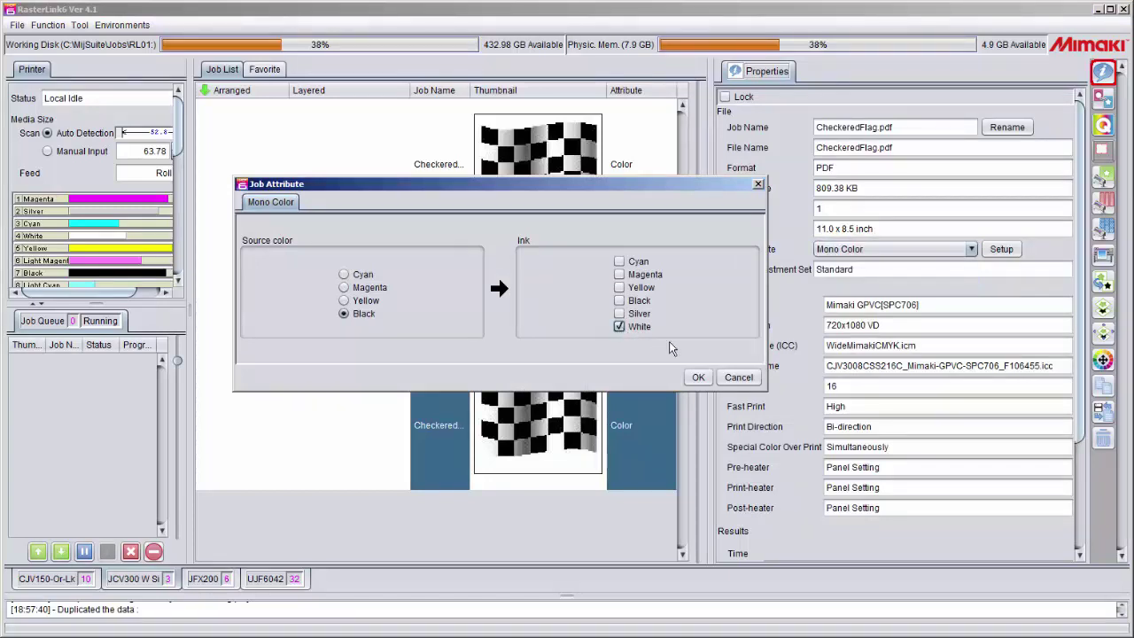
left_click(699, 377)
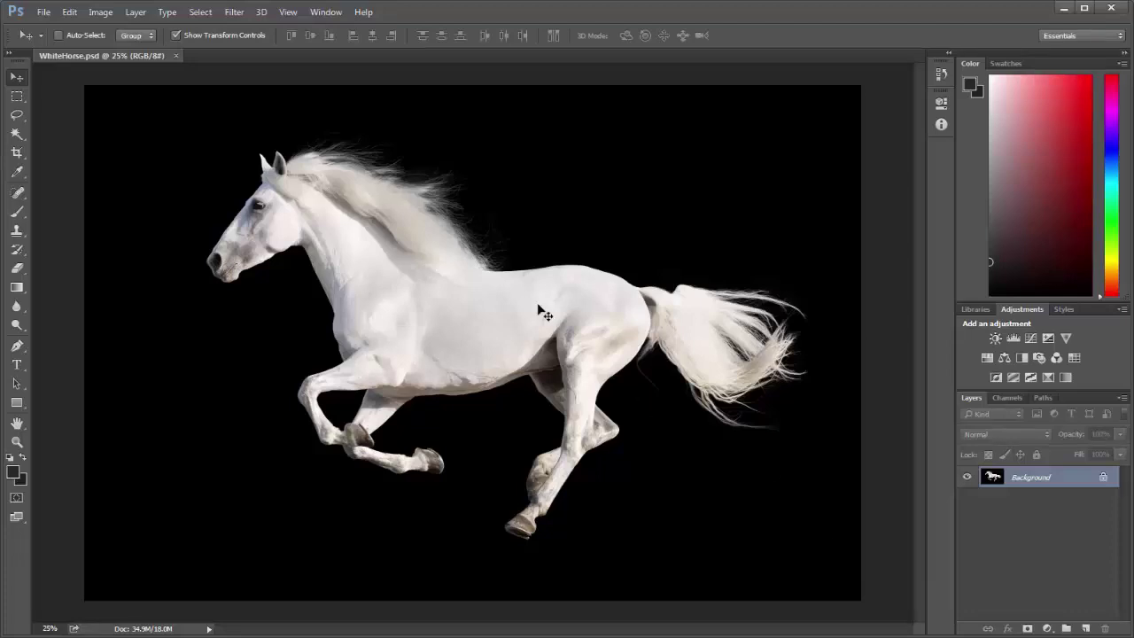
Save the horse image as JPEG WhiteHorse_Color at Quality 12 Maximum.
left_click(44, 12)
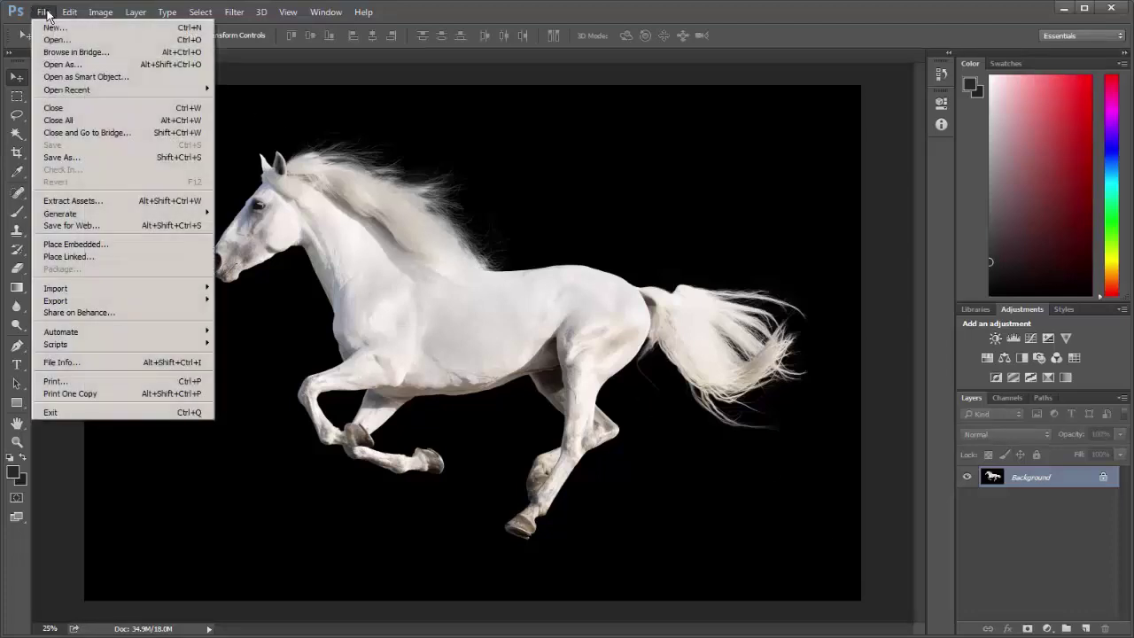
left_click(74, 157)
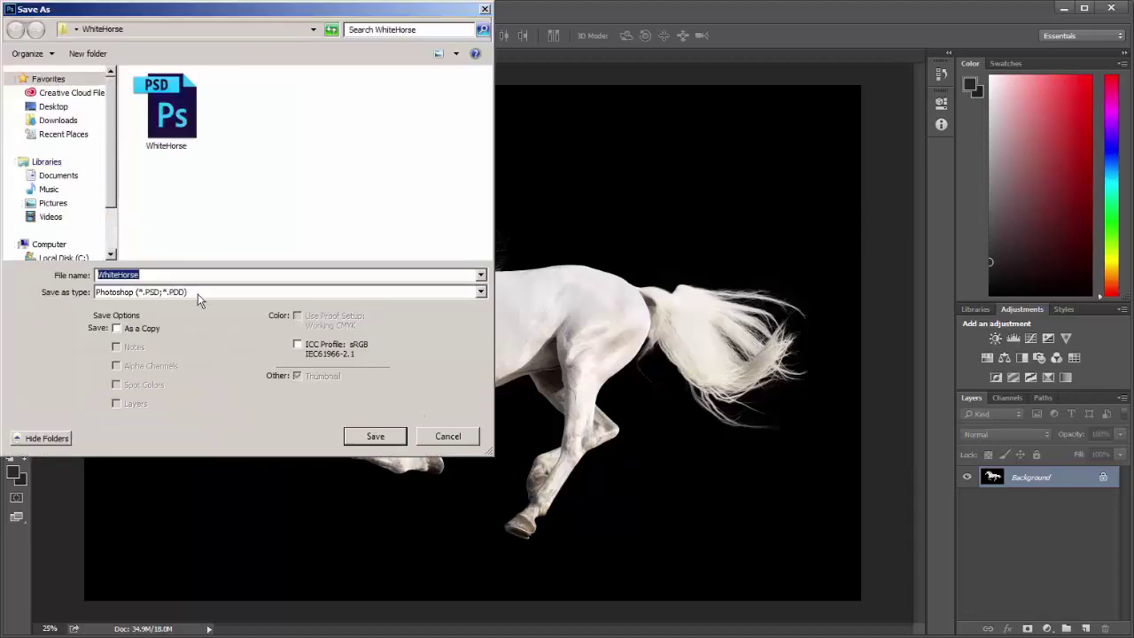
left_click(198, 295)
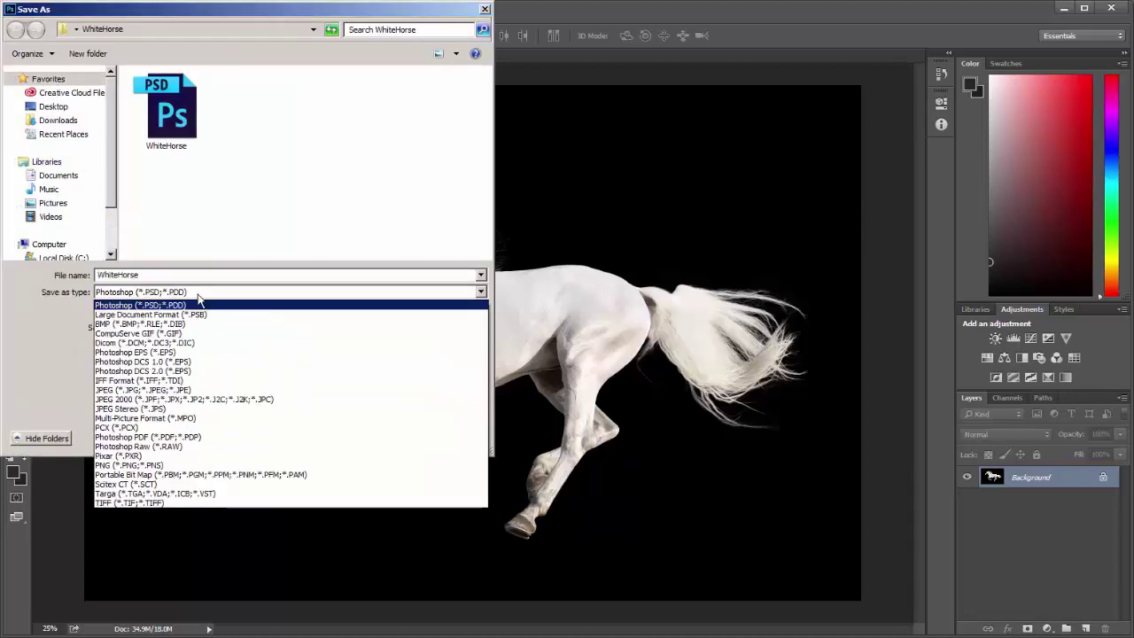
left_click(186, 390)
double_click(178, 274)
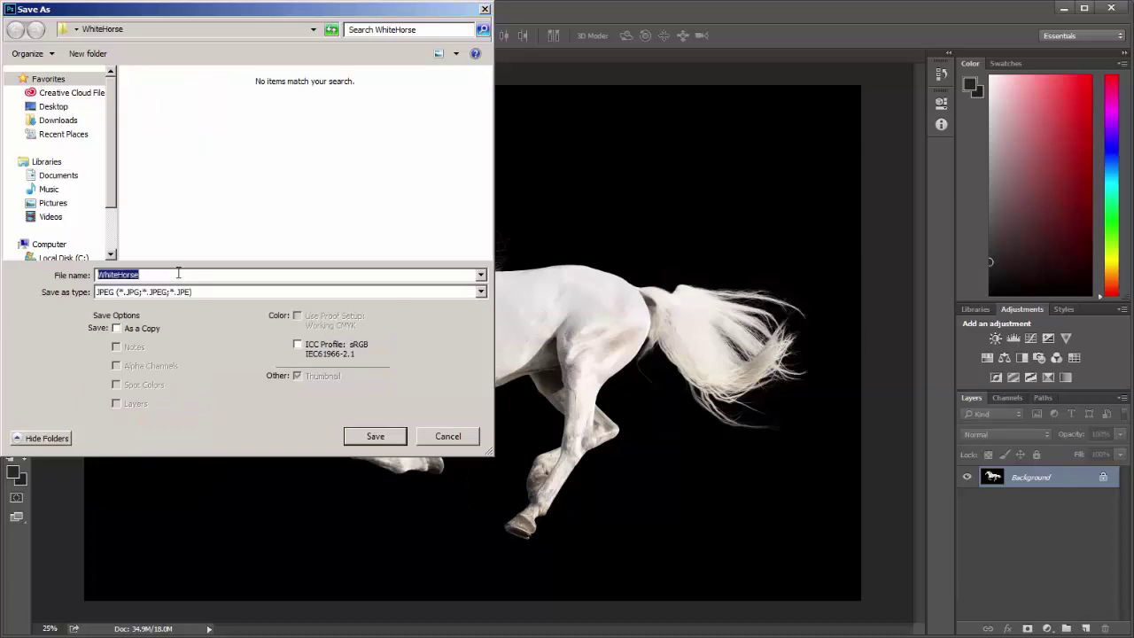
left_click(178, 274)
type("_Color")
left_click(365, 440)
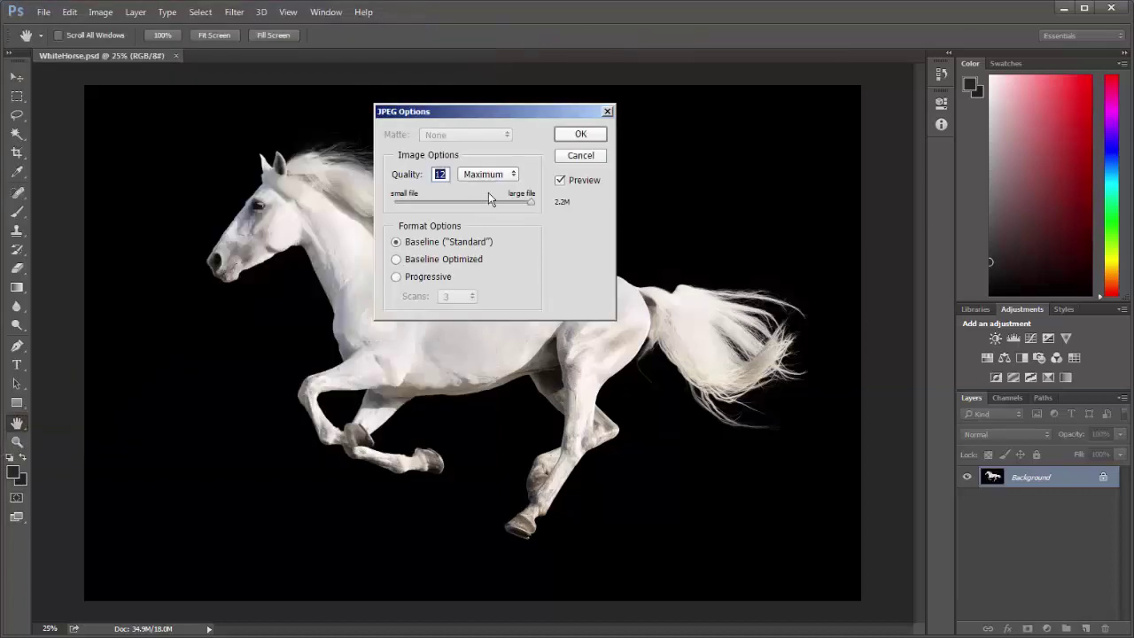
left_click(568, 135)
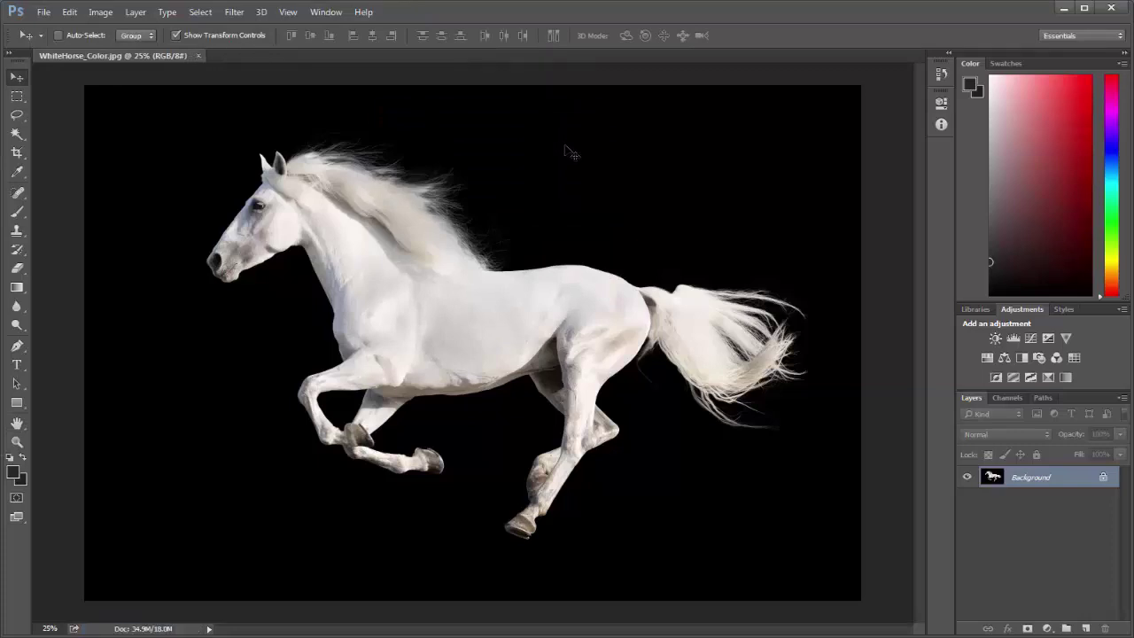
Convert the Background layer into a regular layer named ColorBase.
double_click(1016, 477)
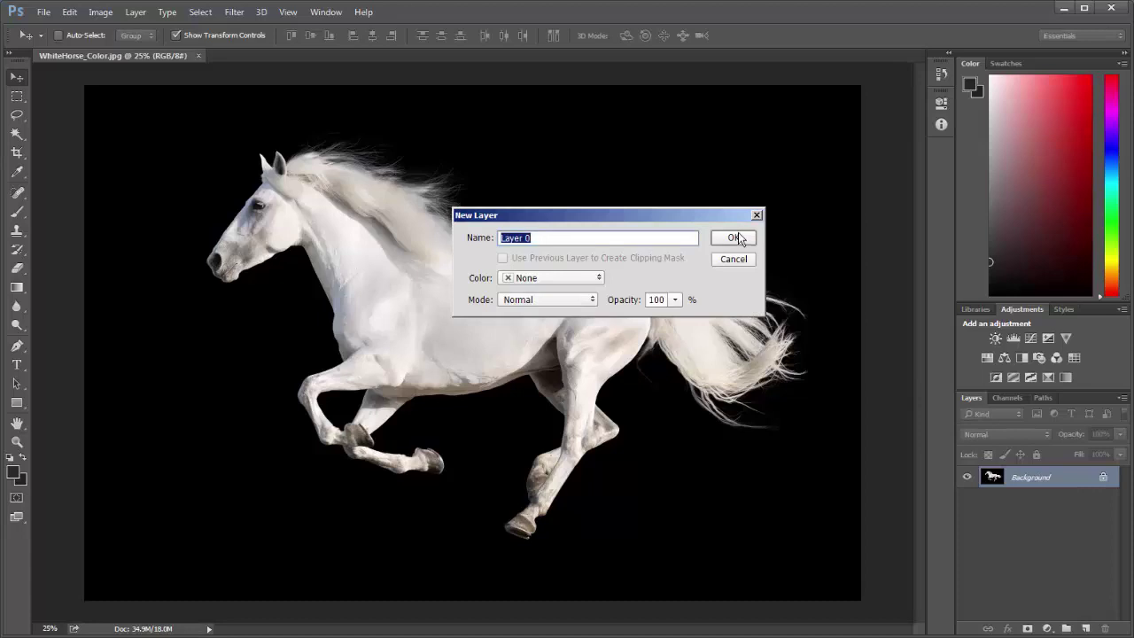
type("COlor")
key("BackSpace")
key("BackSpace")
key("BackSpace")
type("olorBacse")
left_click(735, 237)
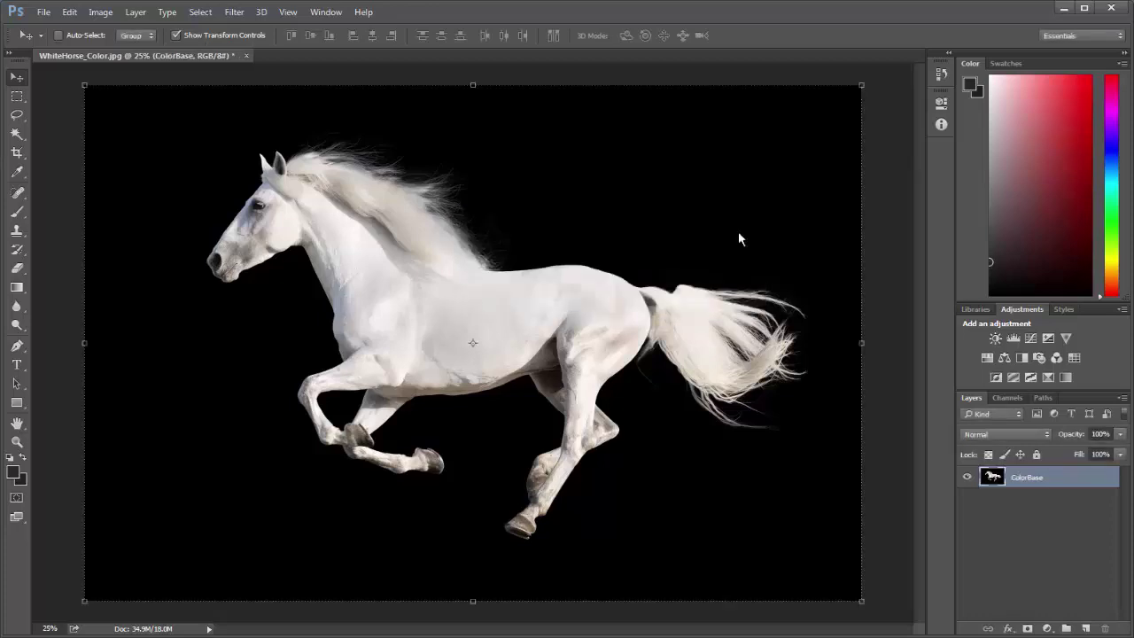
left_click(18, 132)
Select the black background with the Magic Wand at tolerance 20, non-contiguous.
right_click(21, 134)
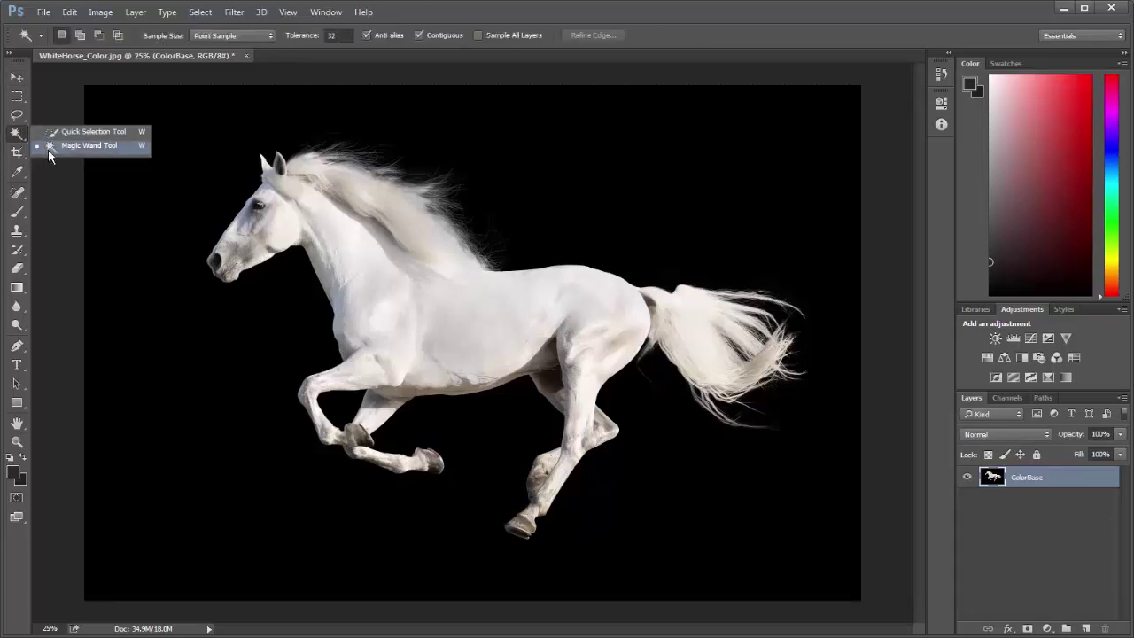
left_click(49, 147)
left_click(335, 36)
type("20")
left_click(419, 35)
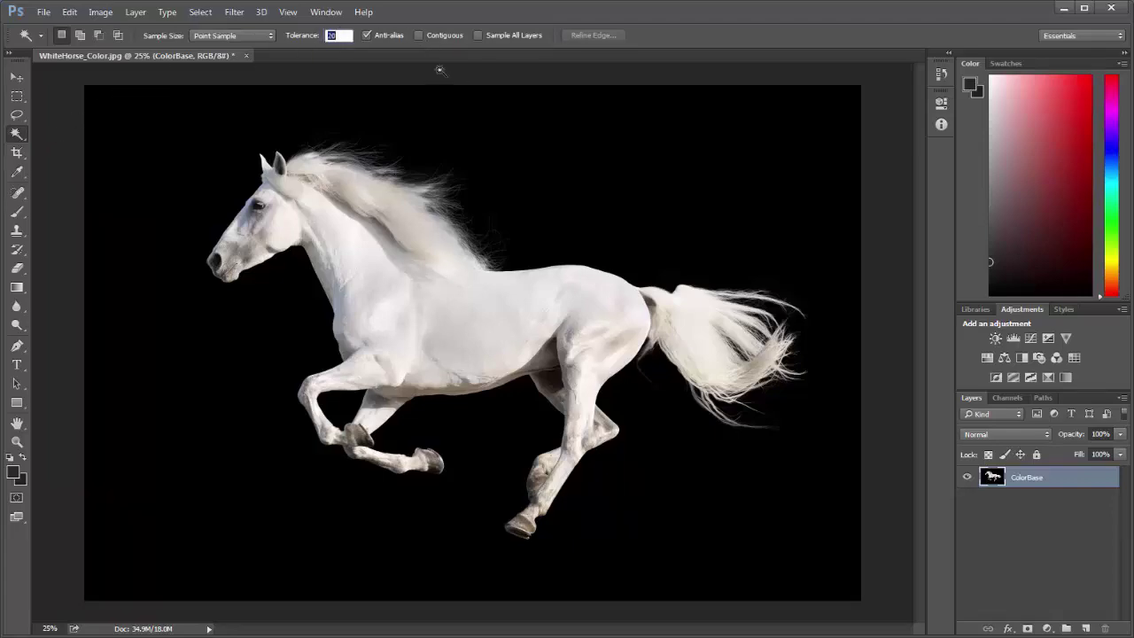
left_click(448, 118)
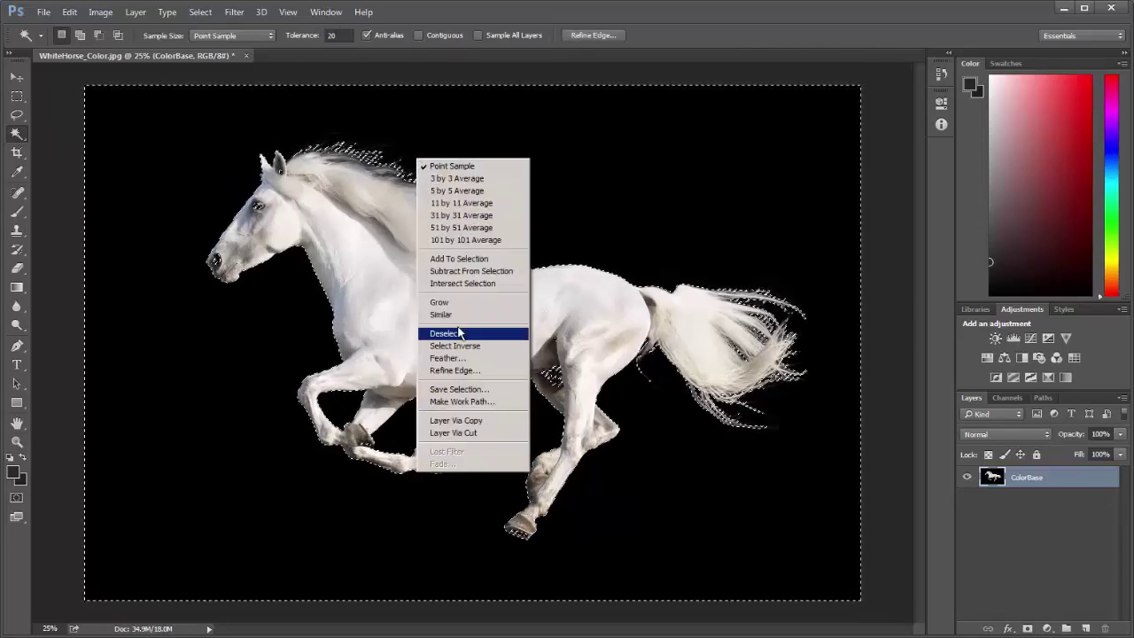
Feather the selection by 1 pixel and add a new empty layer above ColorBase.
left_click(447, 358)
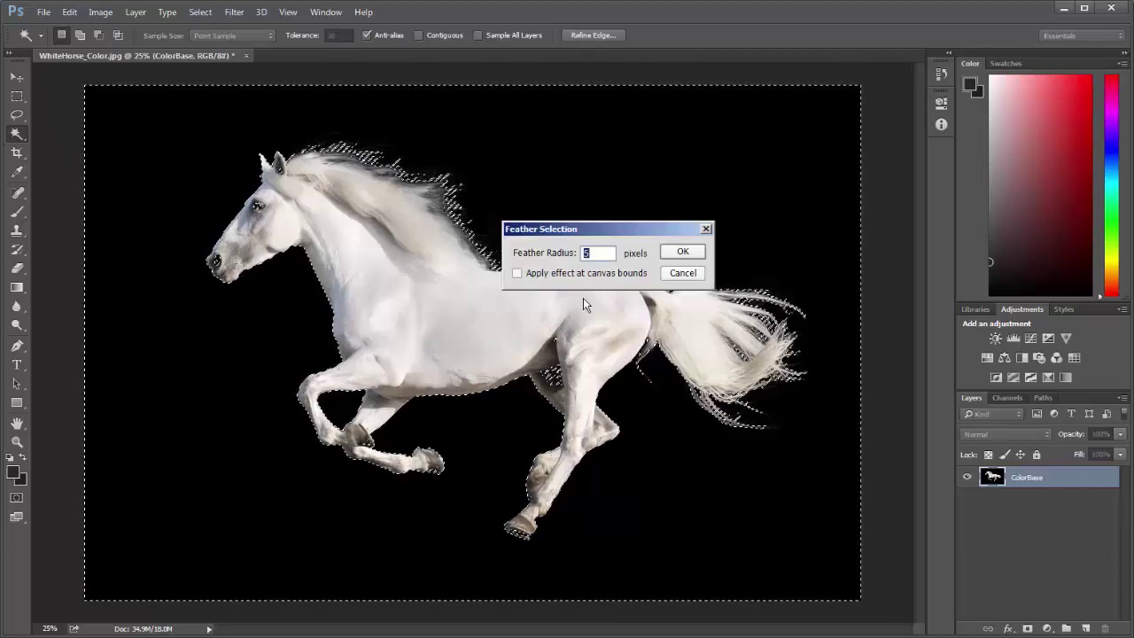
left_click(667, 255)
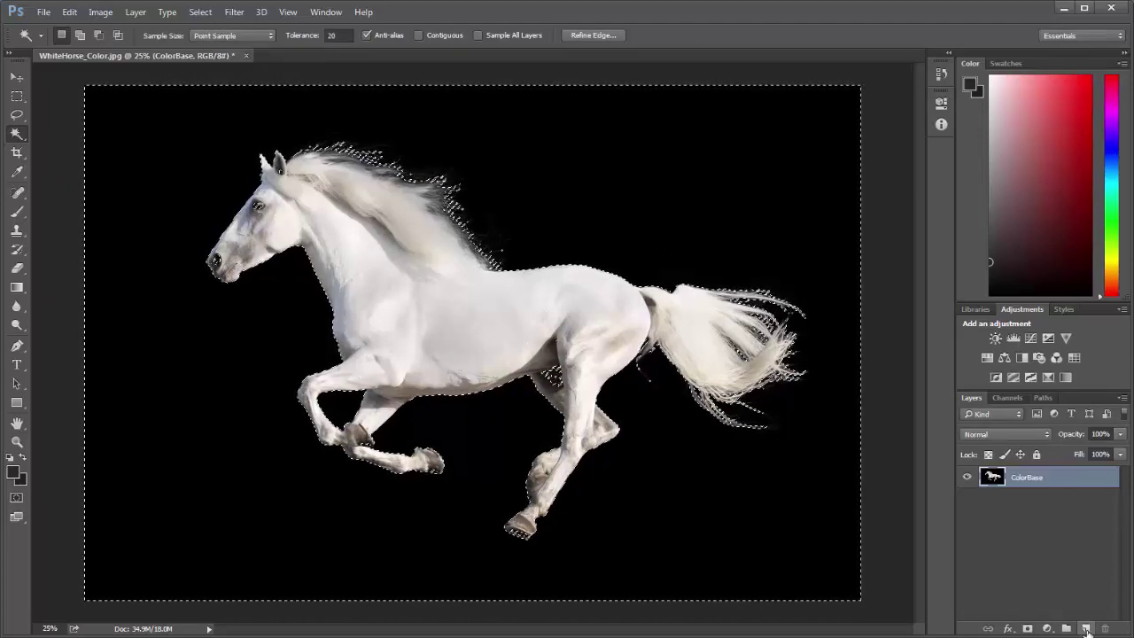
key("ctrl+shift+alt+n")
Set the background colour to grey (K 70) and fill the inverted horse selection with it.
left_click(25, 480)
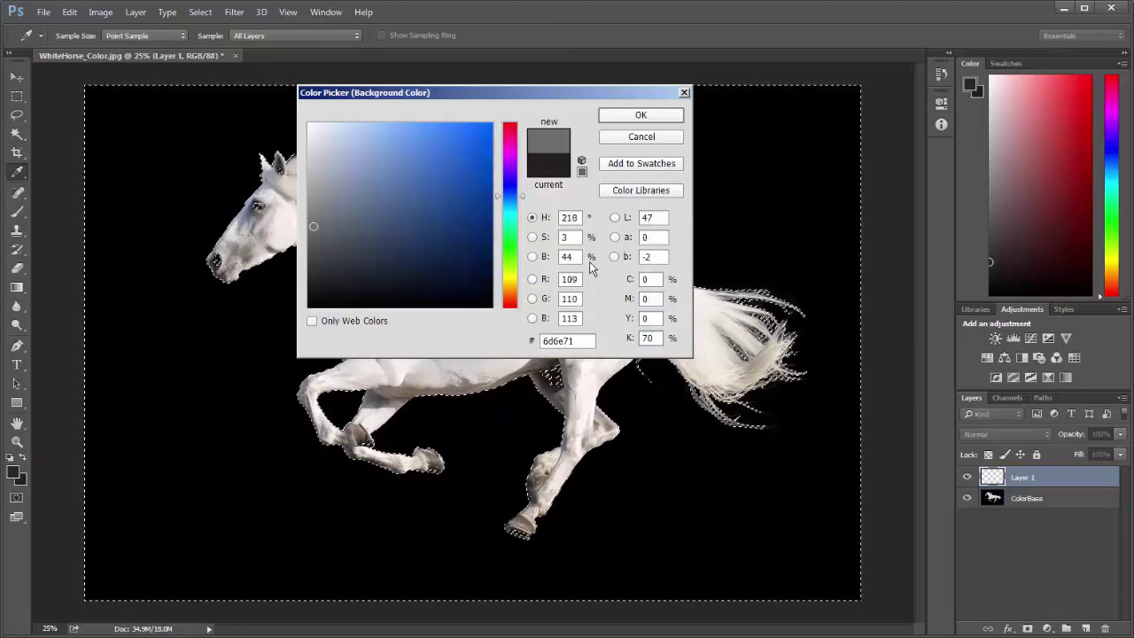
left_click(638, 115)
key("w")
key("ctrl+BackSpace")
key("ctrl+d")
key("z")
Zoom in and brush grey over the dark speckles on the horse's hooves and legs.
left_click_drag(298, 375, 489, 499)
key("b")
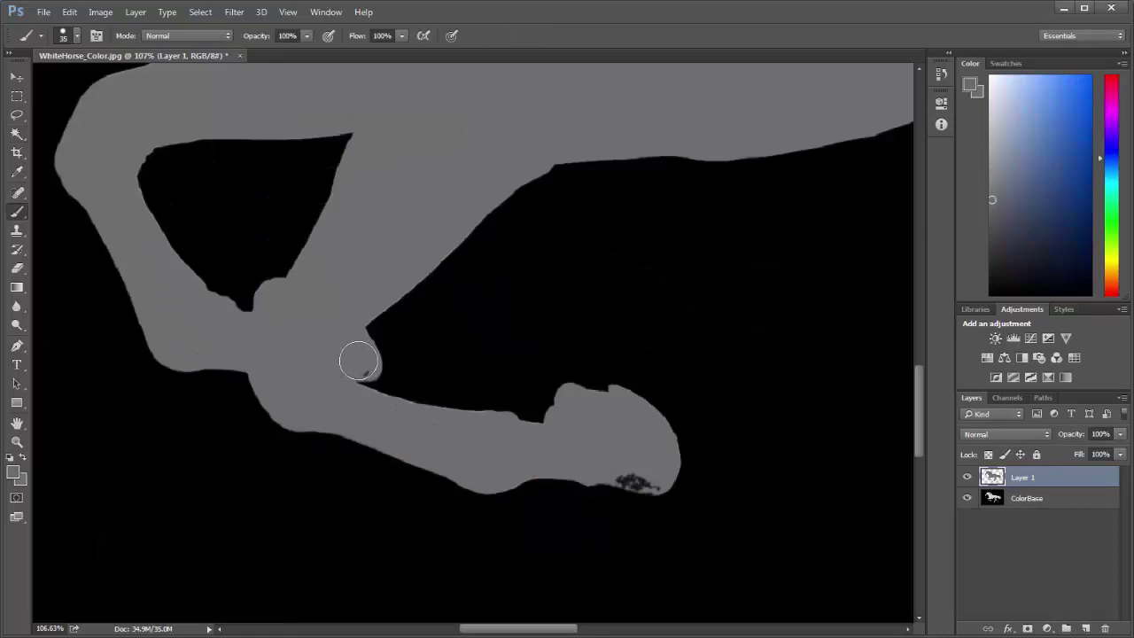
left_click_drag(620, 478, 656, 476)
key("bracketleft")
key("bracketleft")
key("bracketleft")
mouse_move(643, 391)
left_mouse_down()
mouse_move(563, 502)
mouse_move(381, 505)
mouse_move(426, 458)
mouse_move(414, 486)
mouse_move(337, 454)
mouse_move(392, 470)
left_mouse_up()
key("z")
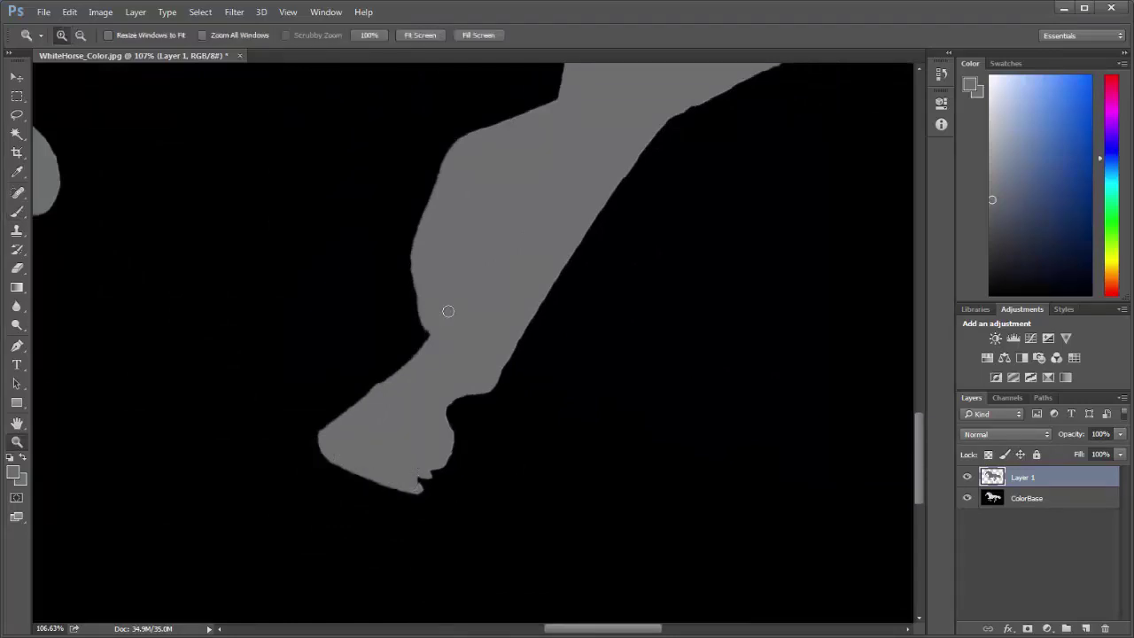
left_click(446, 311, "alt")
mouse_move(412, 150)
left_mouse_down()
mouse_move(278, 435)
mouse_move(518, 366)
mouse_move(447, 479)
left_mouse_up()
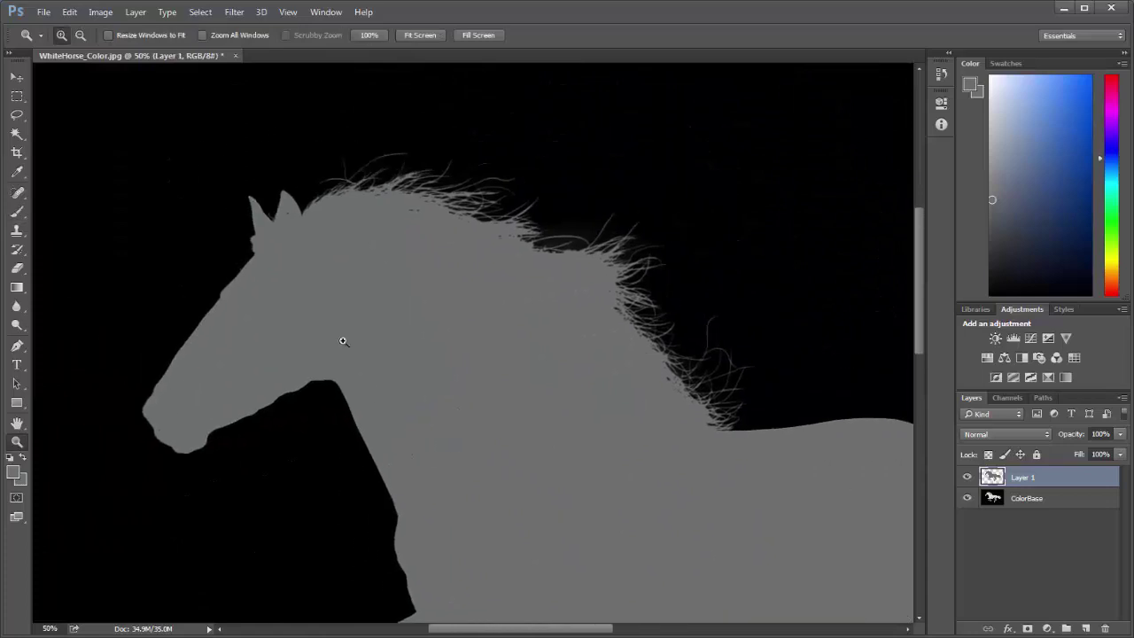
key("b")
mouse_move(581, 448)
left_mouse_down()
mouse_move(428, 296)
mouse_move(743, 380)
left_mouse_up()
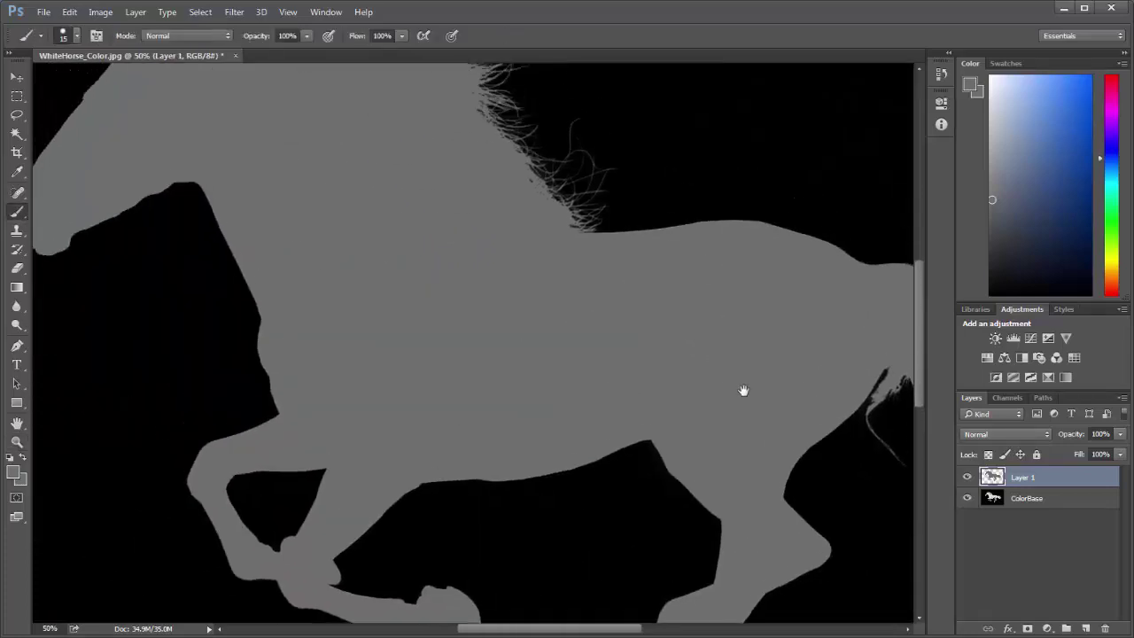
Fit the whole horse in the window and hide the ColorBase layer.
key("z")
left_click(423, 37)
left_click(967, 498)
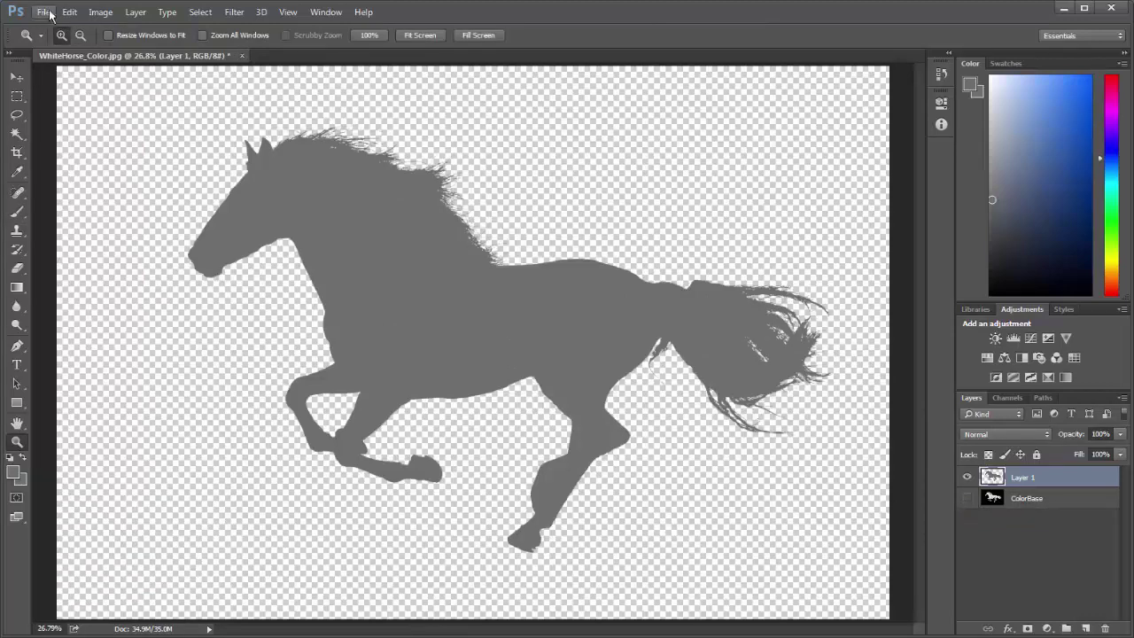
Switch the image mode to CMYK Color, choose Don't Merge, and accept the profile conversion.
left_click(104, 15)
mouse_move(161, 28)
left_click(274, 92)
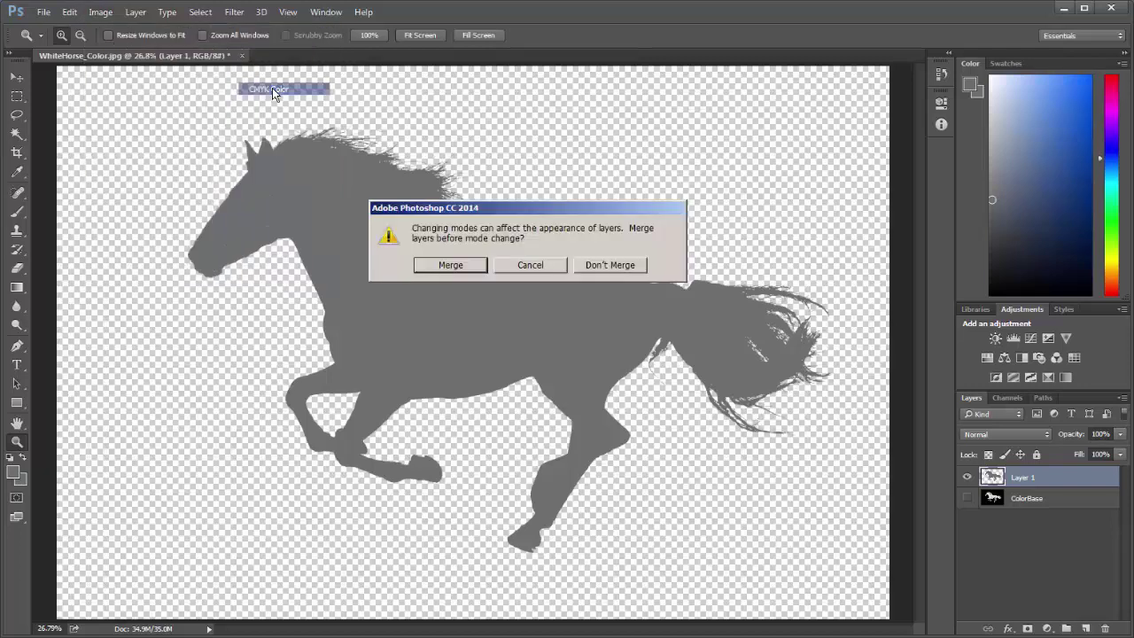
left_click(620, 266)
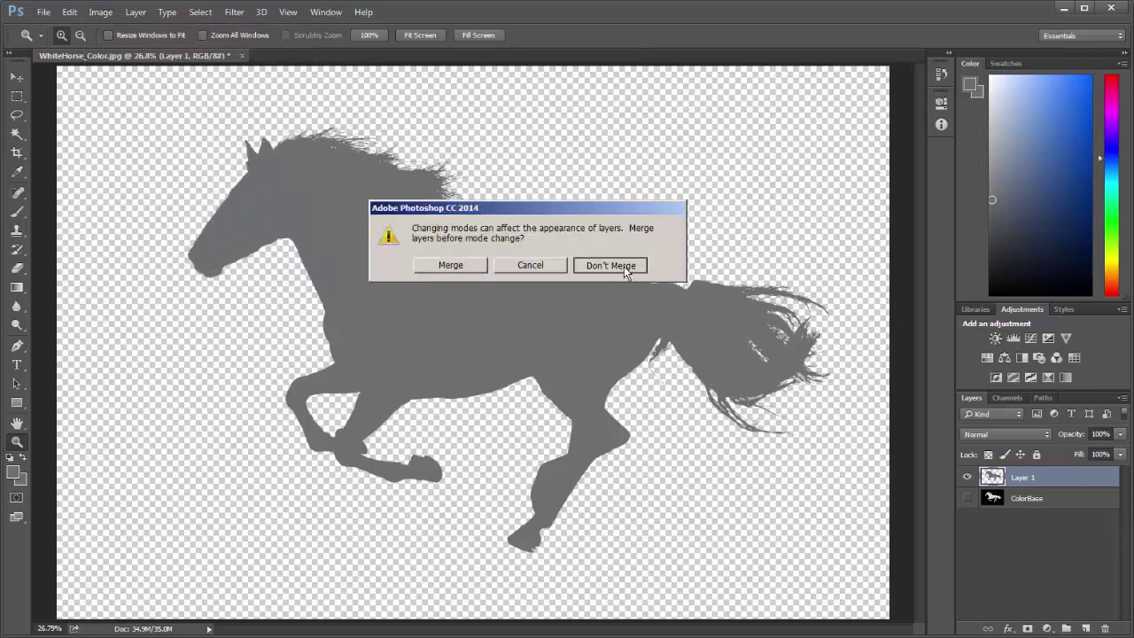
left_click(498, 287)
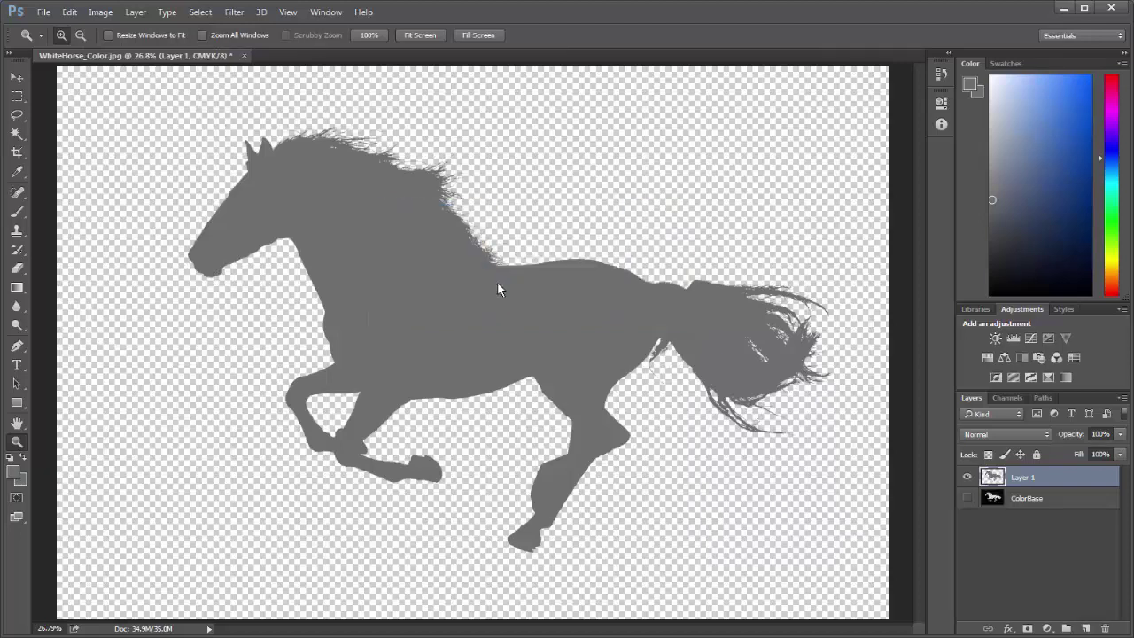
Show the Info readout and set the background colour to a darker grey of 70% black.
key("i")
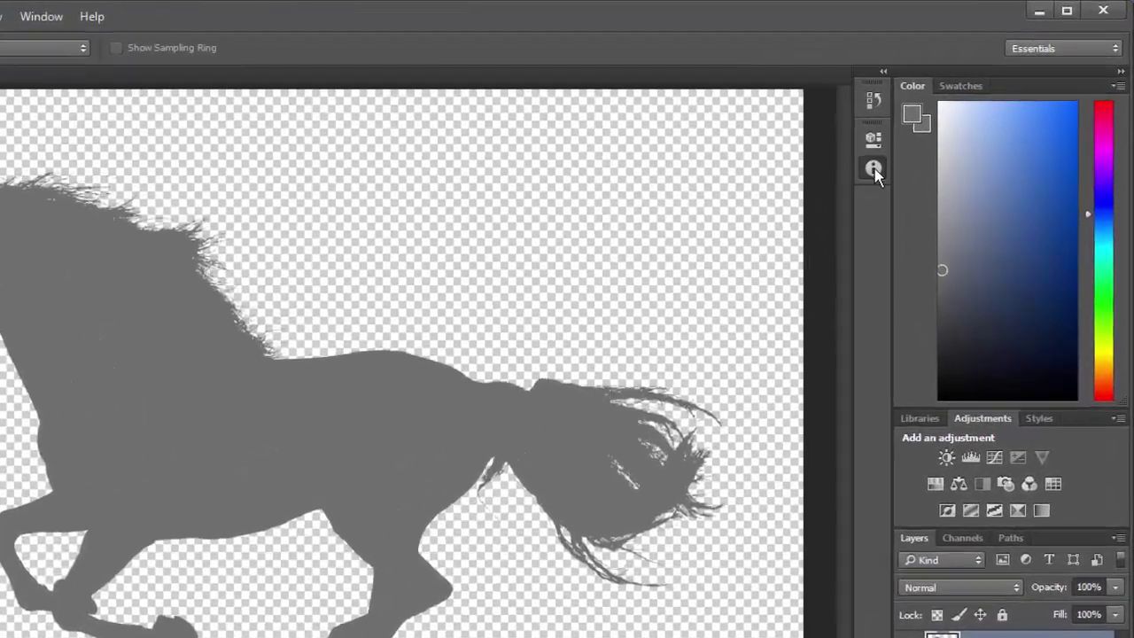
left_click(941, 124)
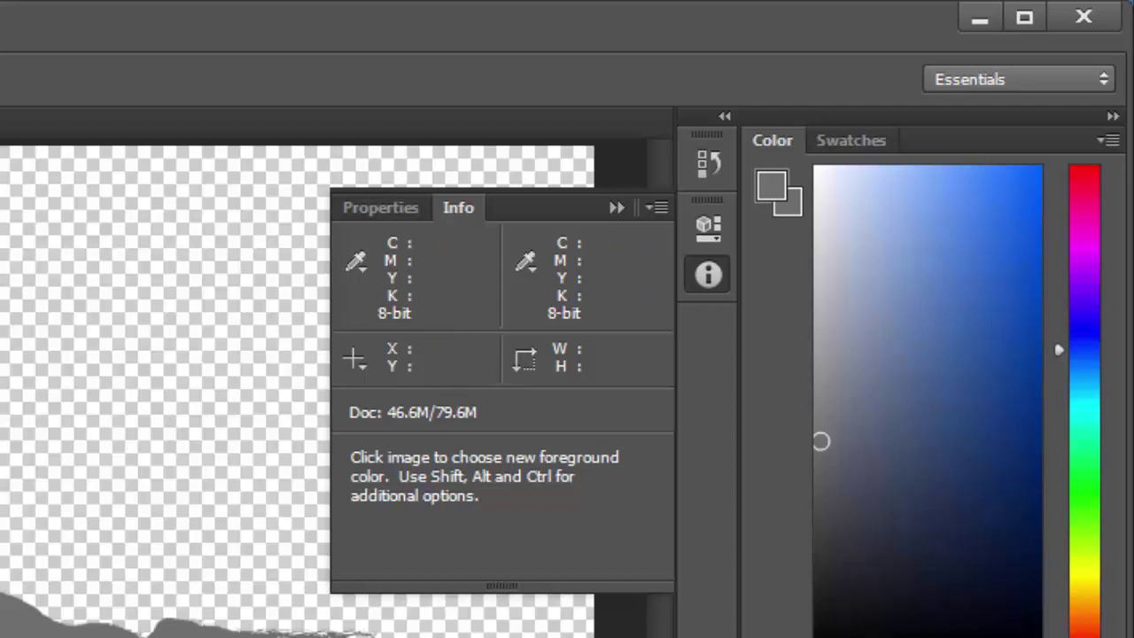
key("ctrl")
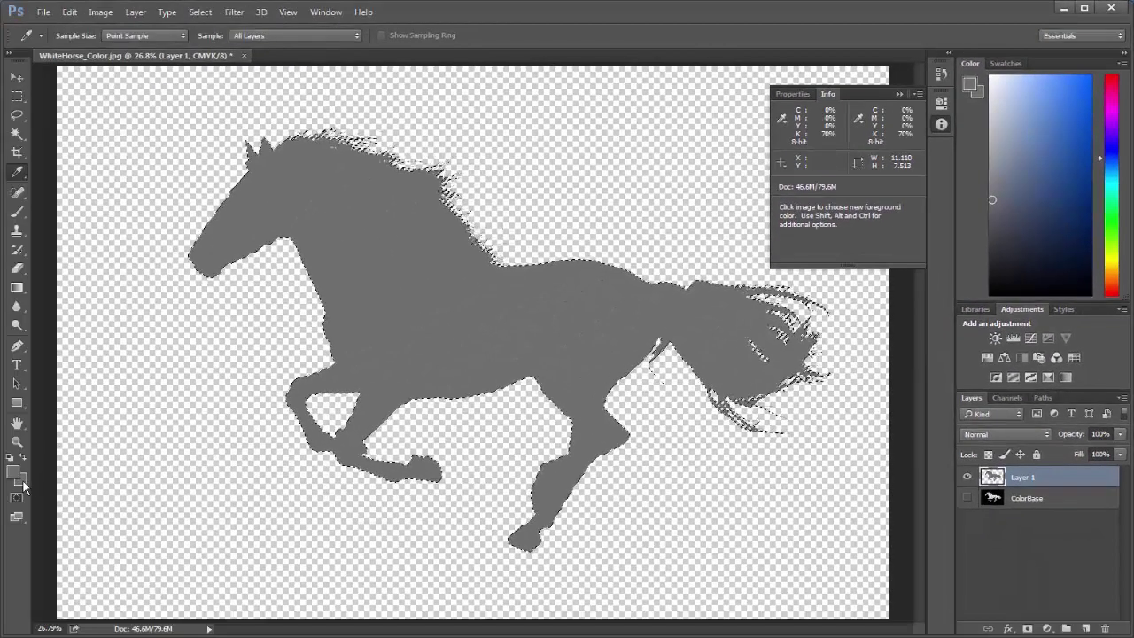
left_click(21, 480)
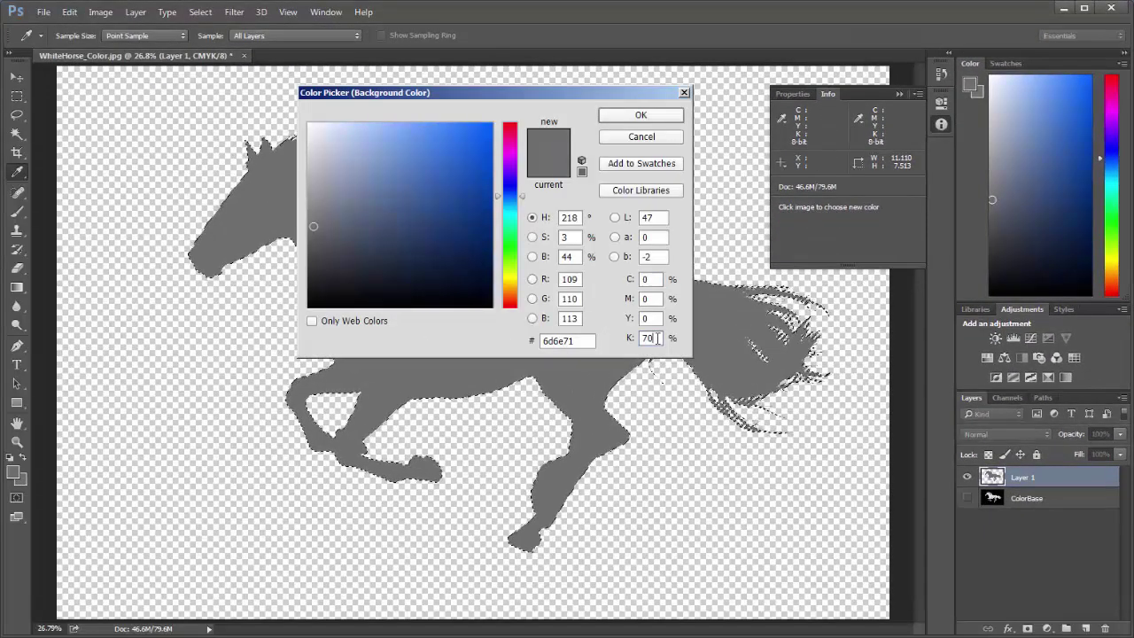
left_click(638, 115)
Load Layer 1's horse shape as a selection, fill it with the new grey, and deselect.
key("ctrl+d")
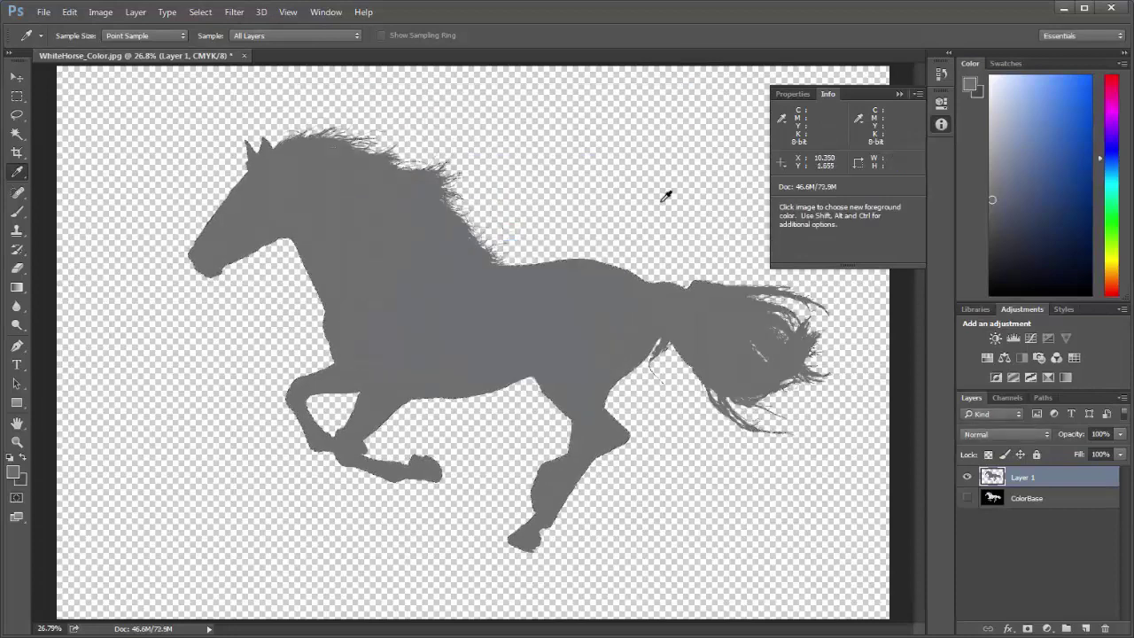
left_click(992, 479, "ctrl")
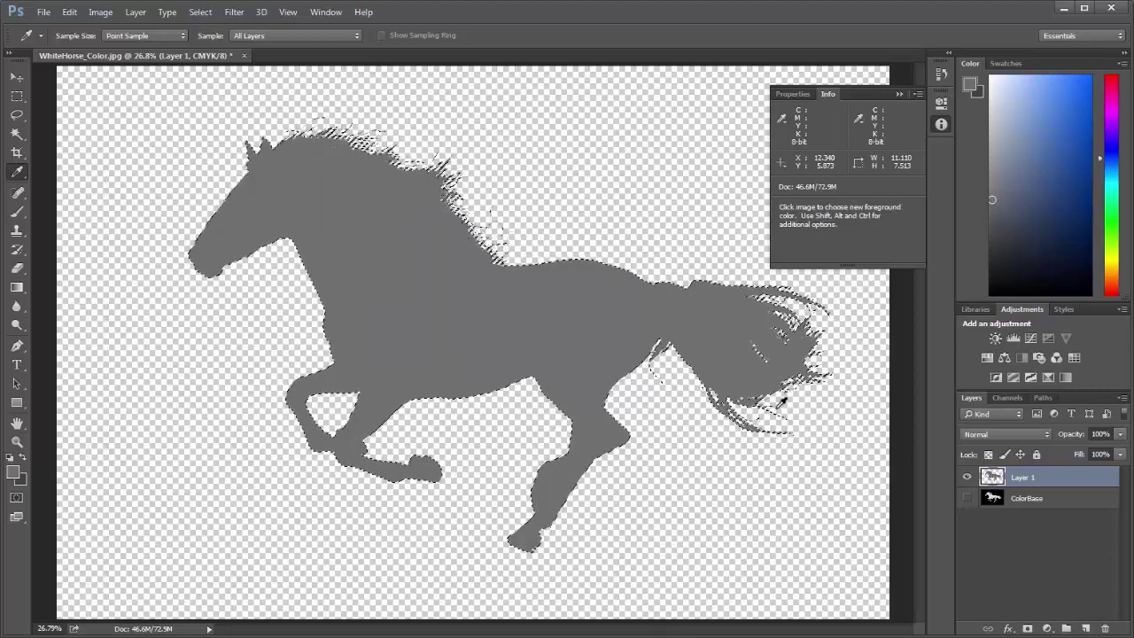
key("ctrl+BackSpace")
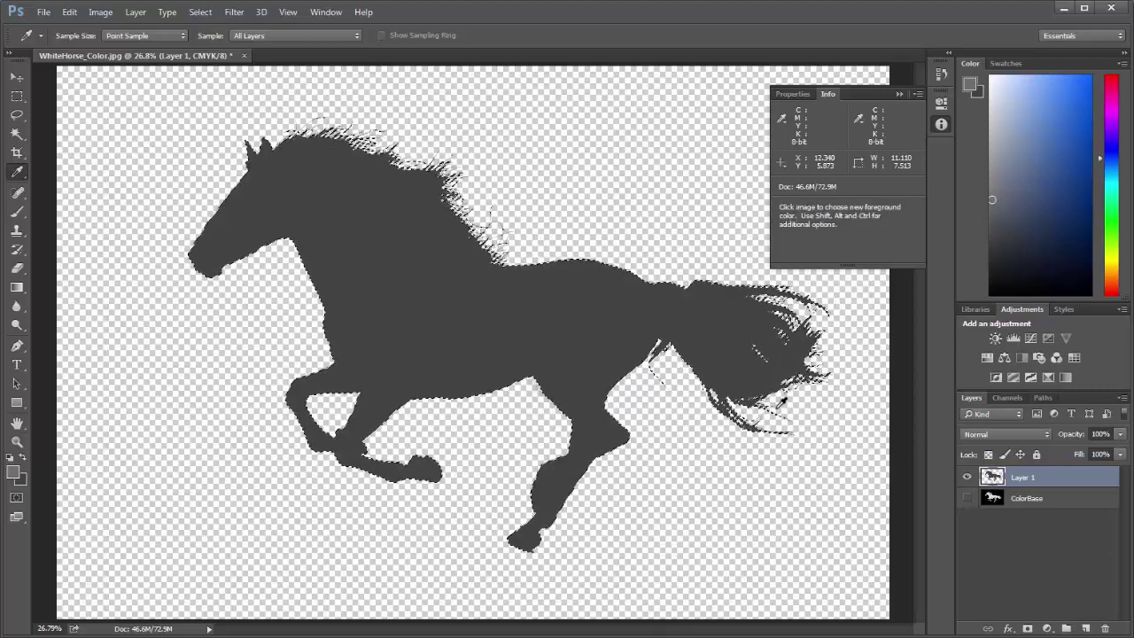
key("ctrl+d")
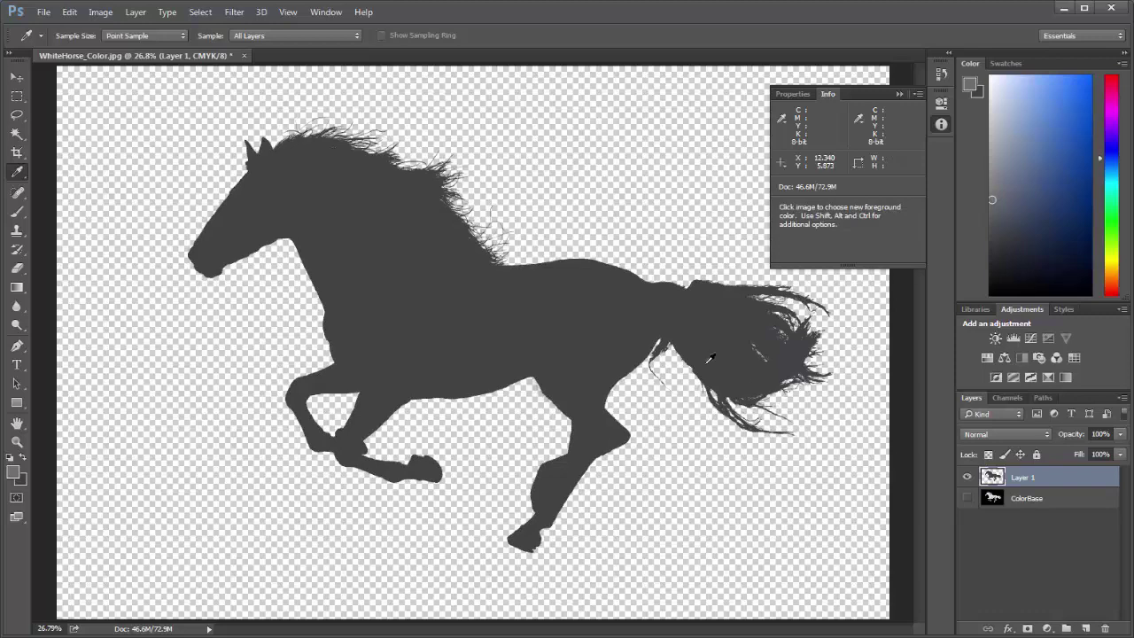
Save a JPEG copy as WhiteHorse_White, overwriting the existing file and keeping the default JPEG options.
left_click(42, 14)
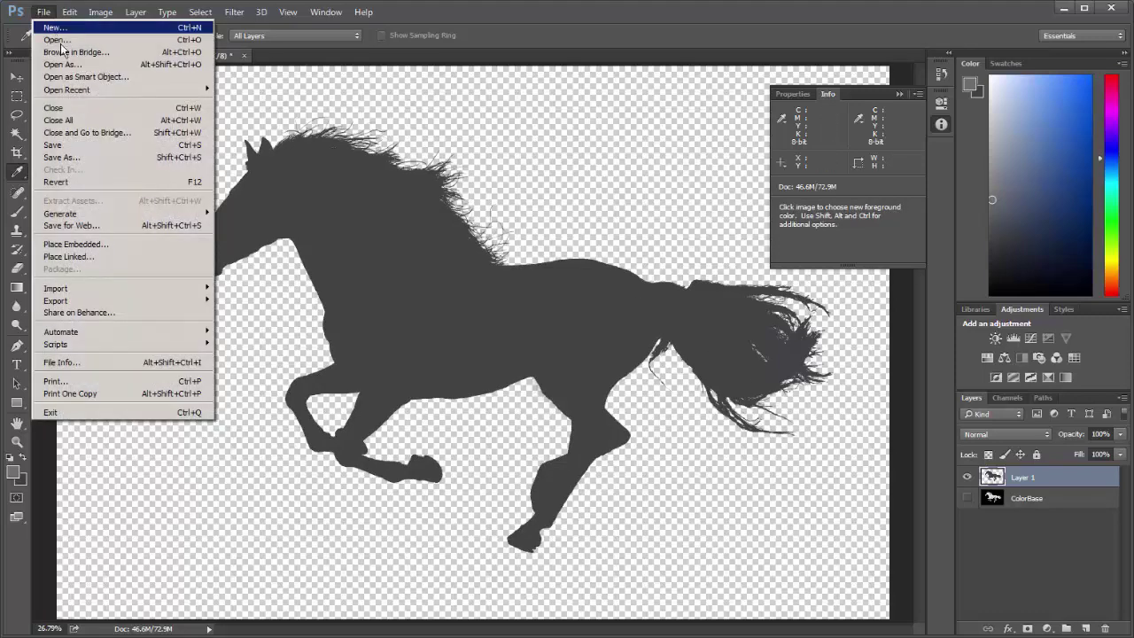
left_click(69, 157)
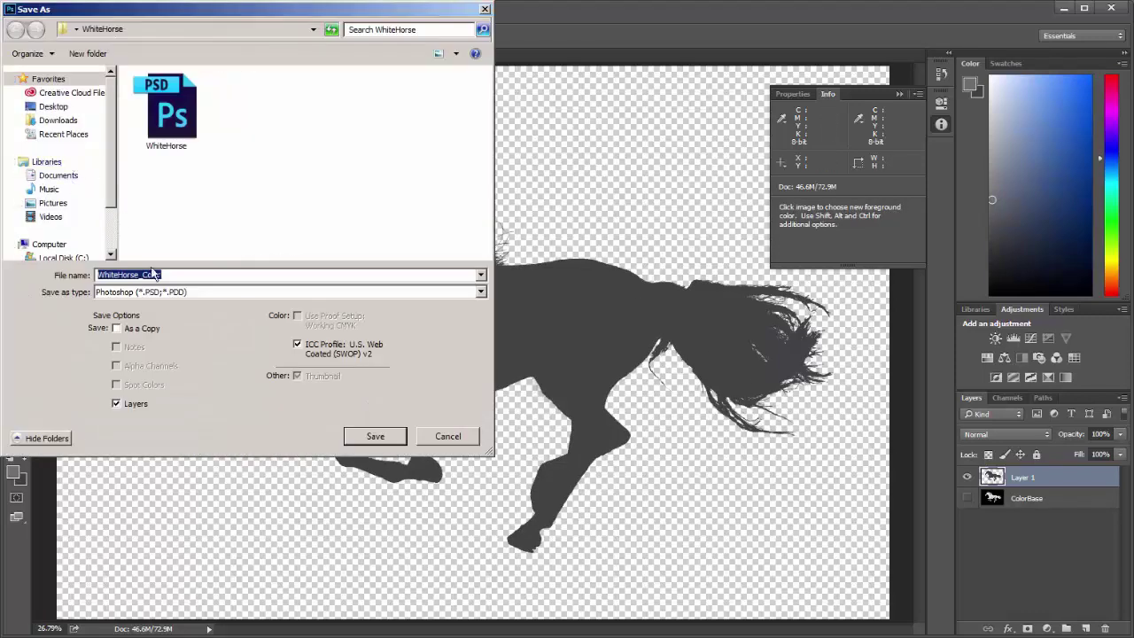
left_click(298, 293)
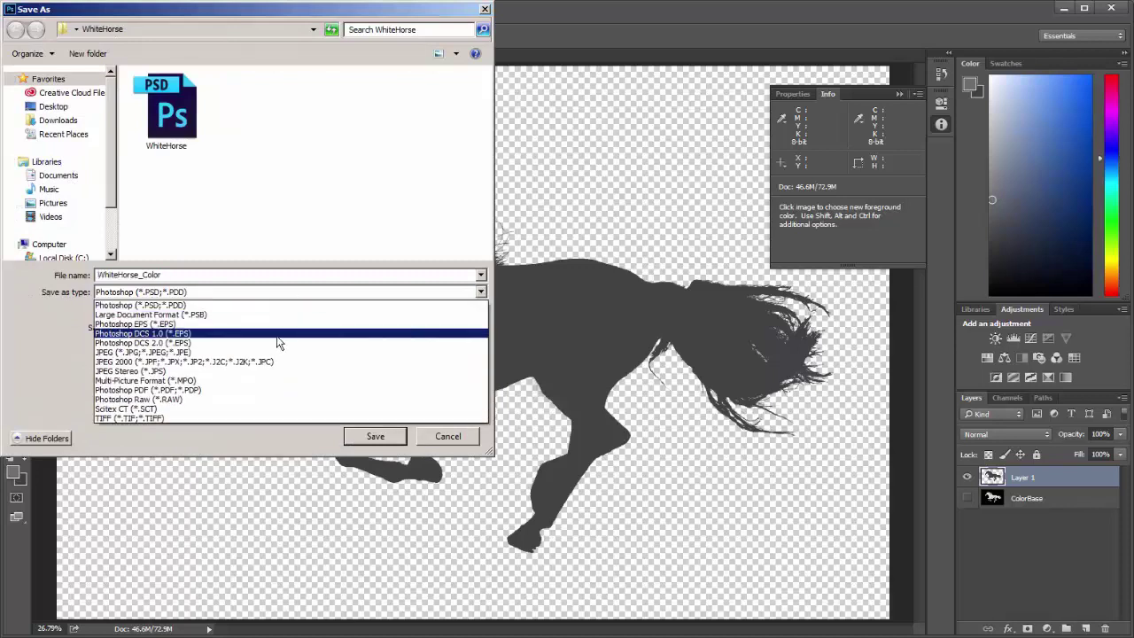
left_click(274, 358)
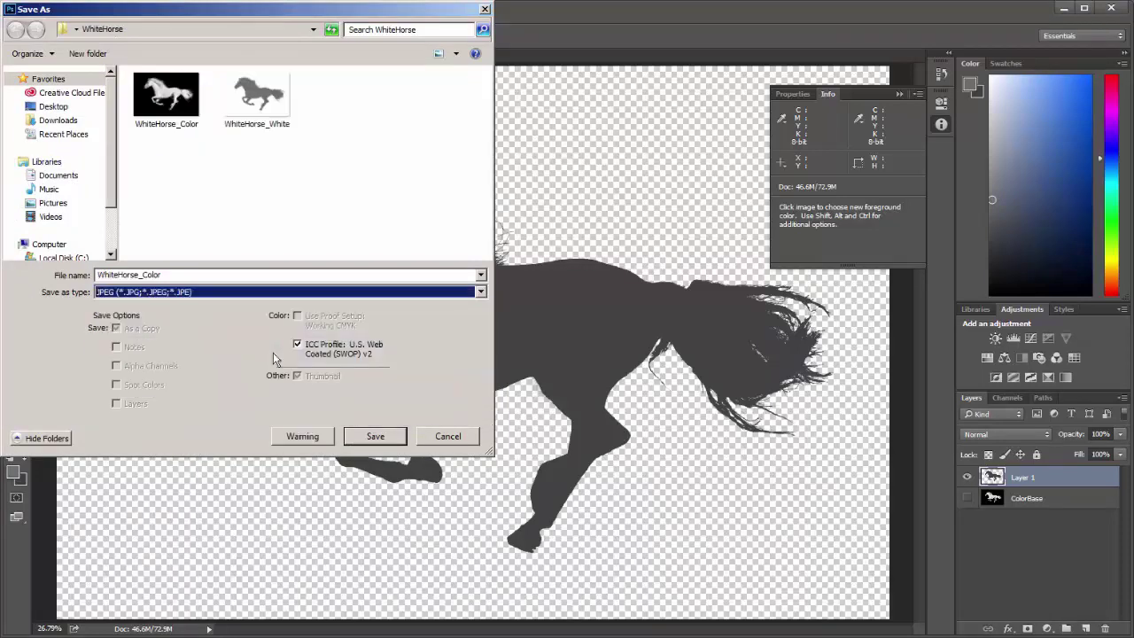
left_click(259, 103)
left_click(372, 436)
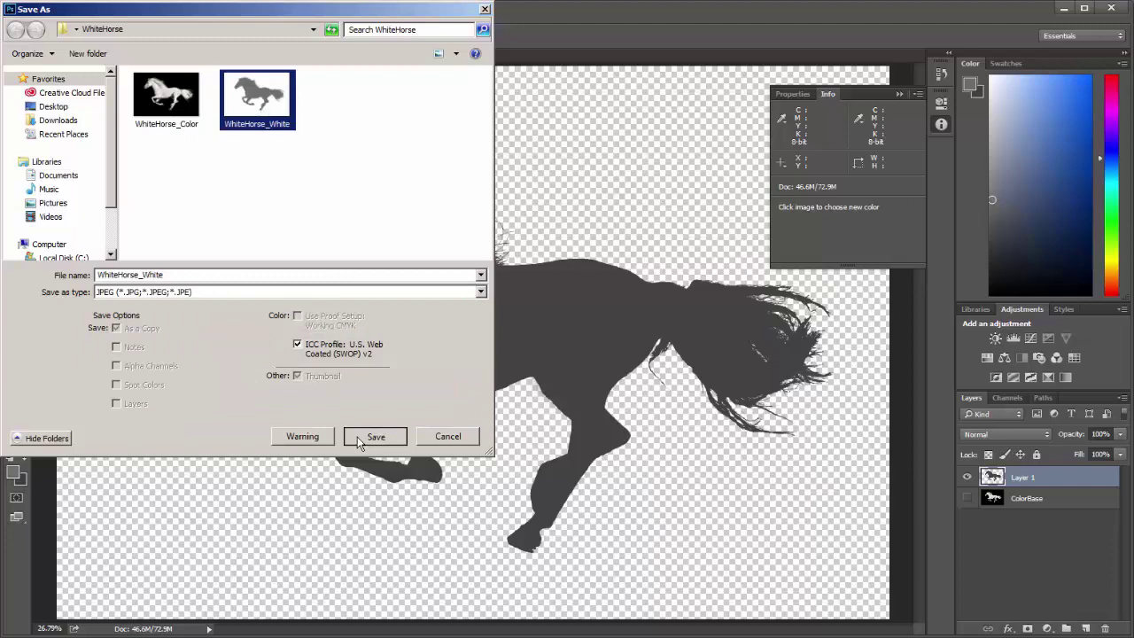
left_click(655, 393)
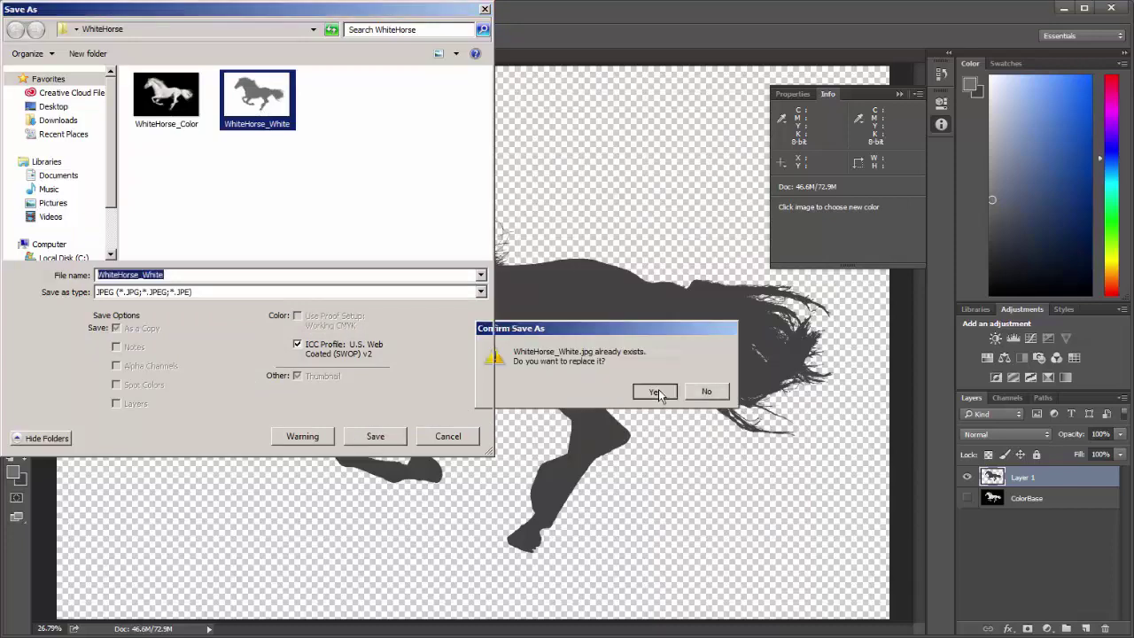
left_click(580, 138)
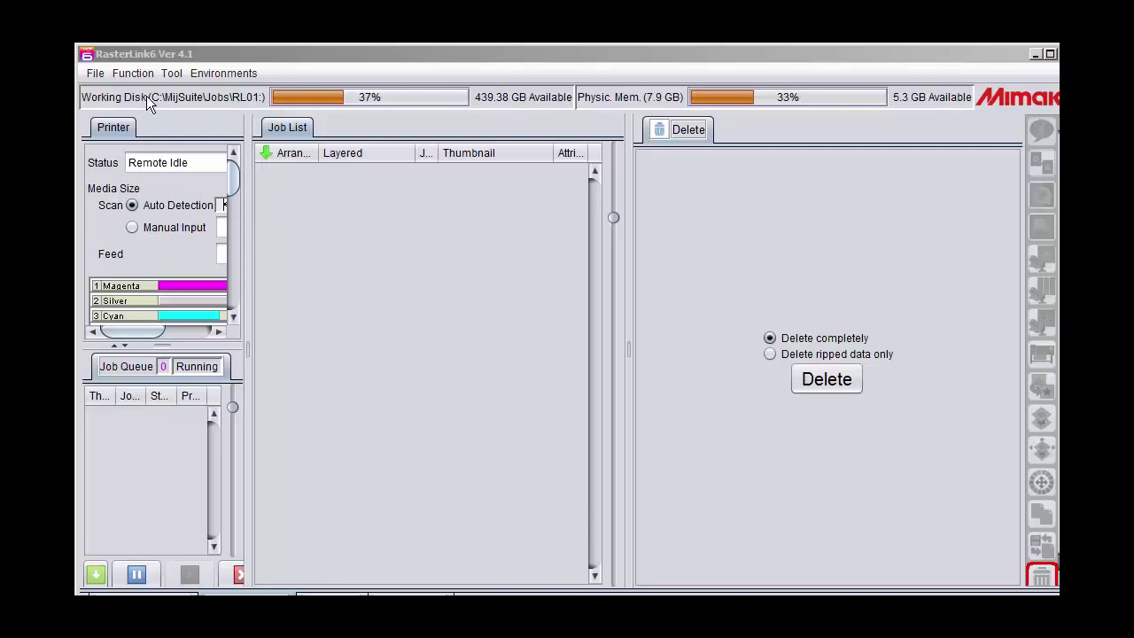
Open WhiteHorse_Color.jpg and WhiteHorse_White.jpg together from the WhiteHorse folder as print jobs.
left_click(95, 73)
left_click(104, 96)
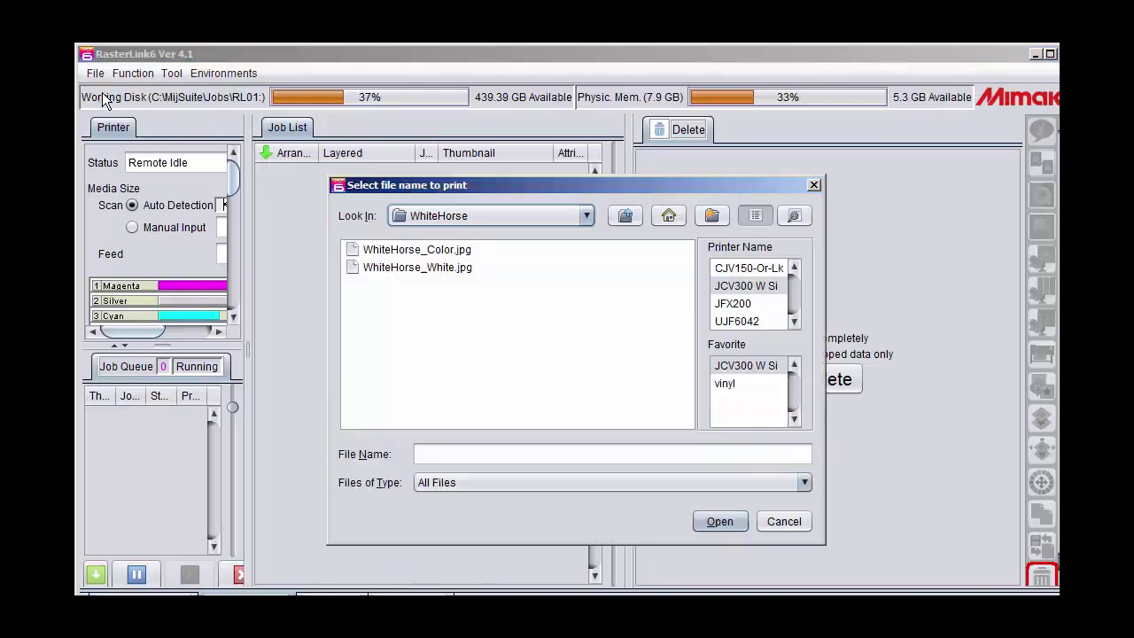
left_click(390, 252)
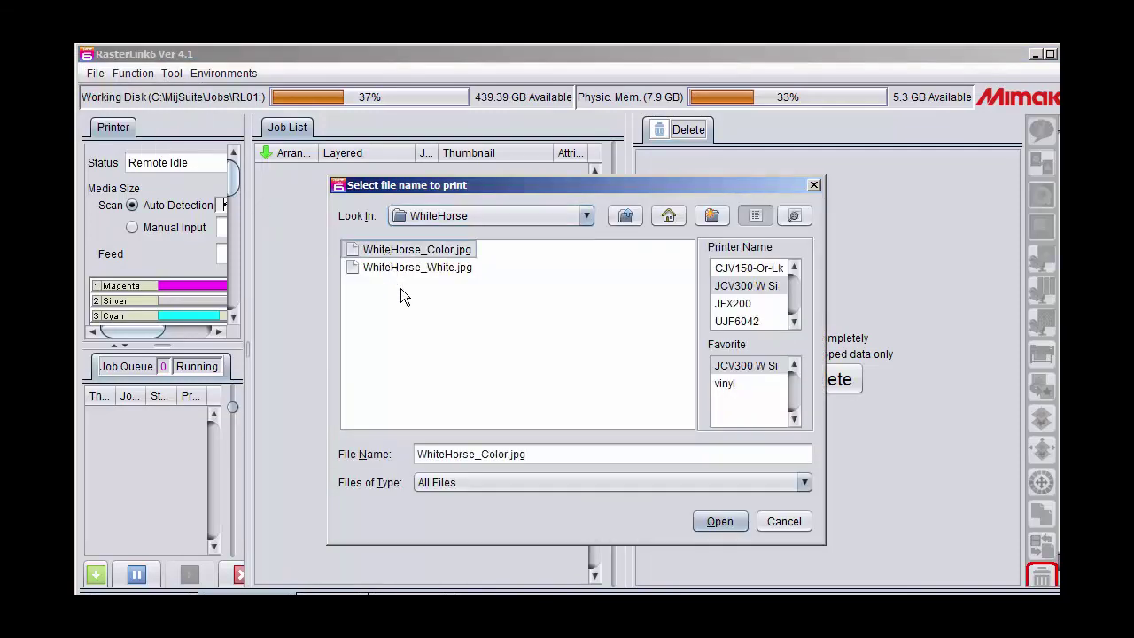
left_click(407, 268, "ctrl")
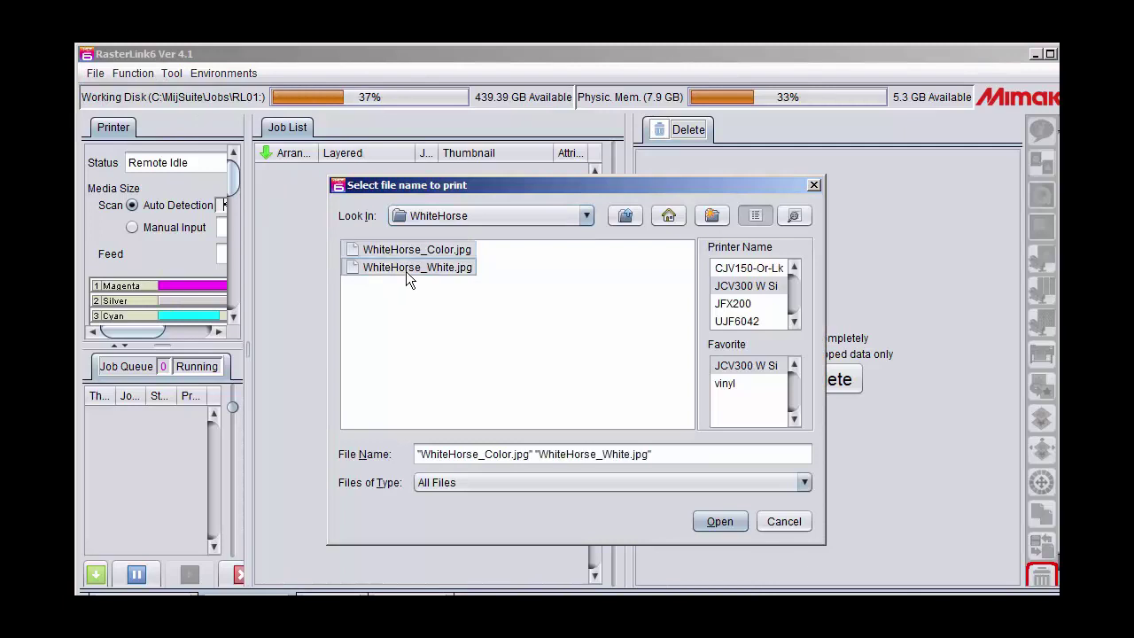
left_click(718, 521)
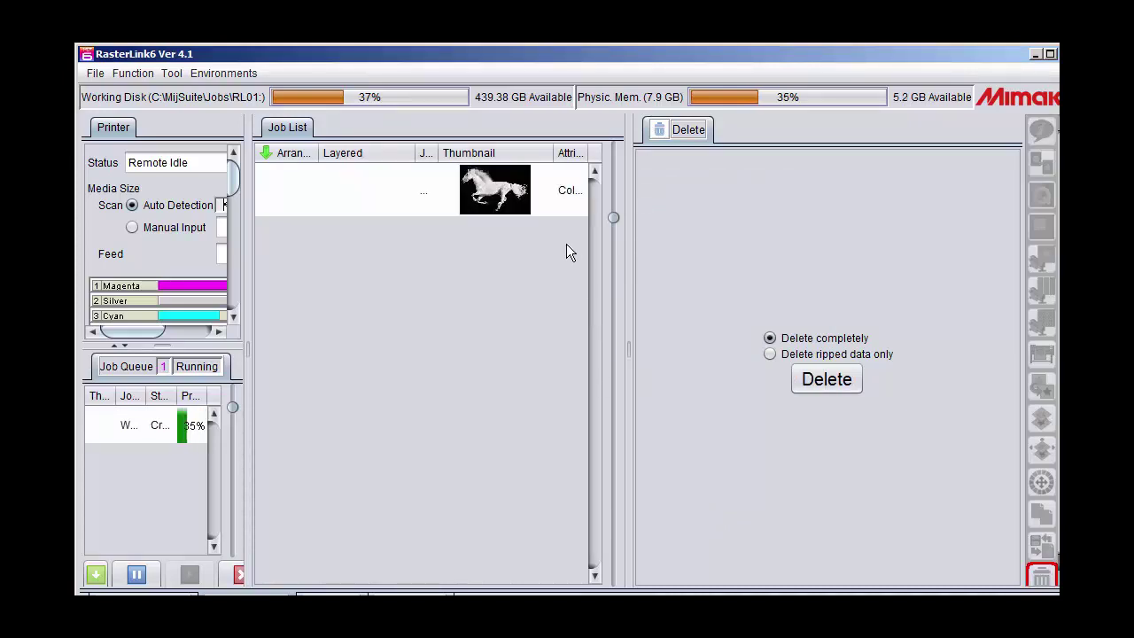
Check the WhiteHorse_Color job's properties and attribute choices without changing them.
left_click(549, 209)
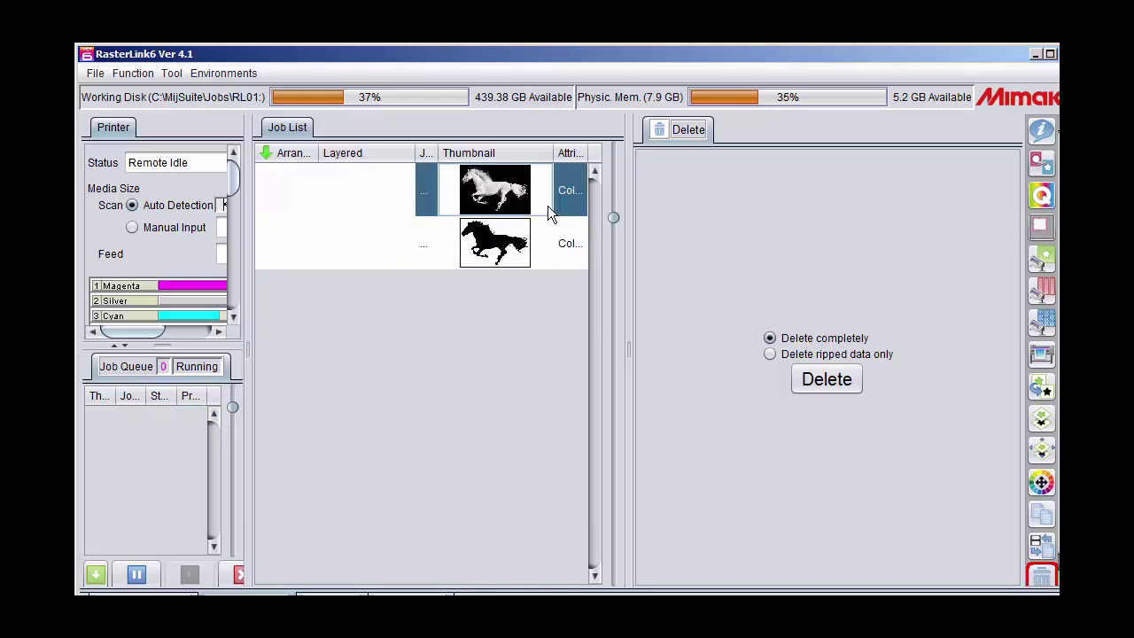
left_click(1042, 131)
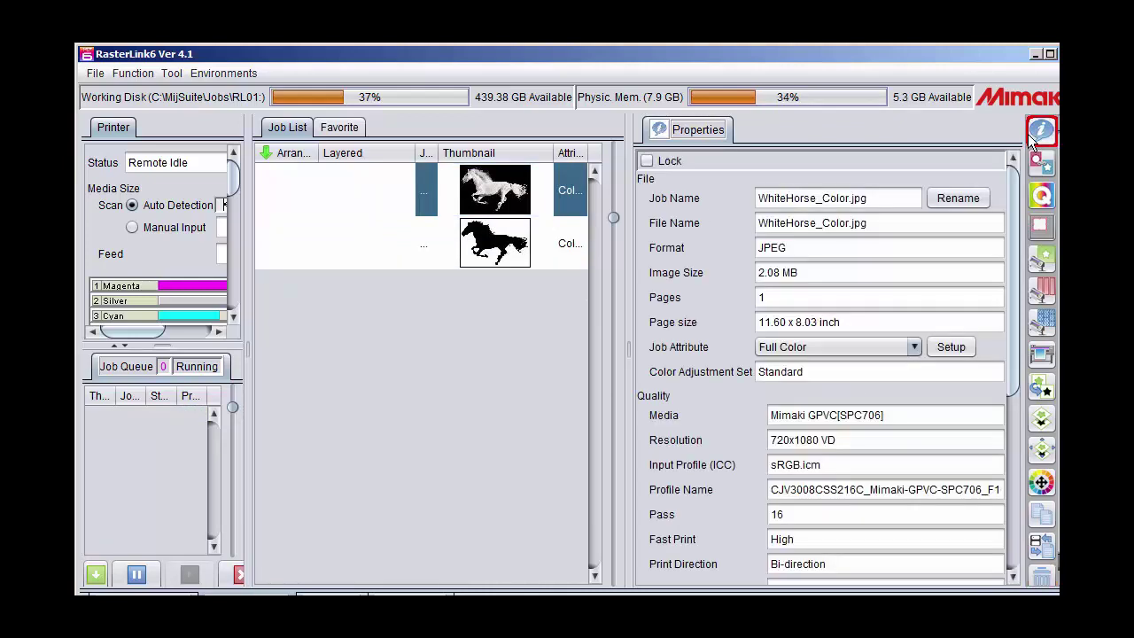
left_click(860, 342)
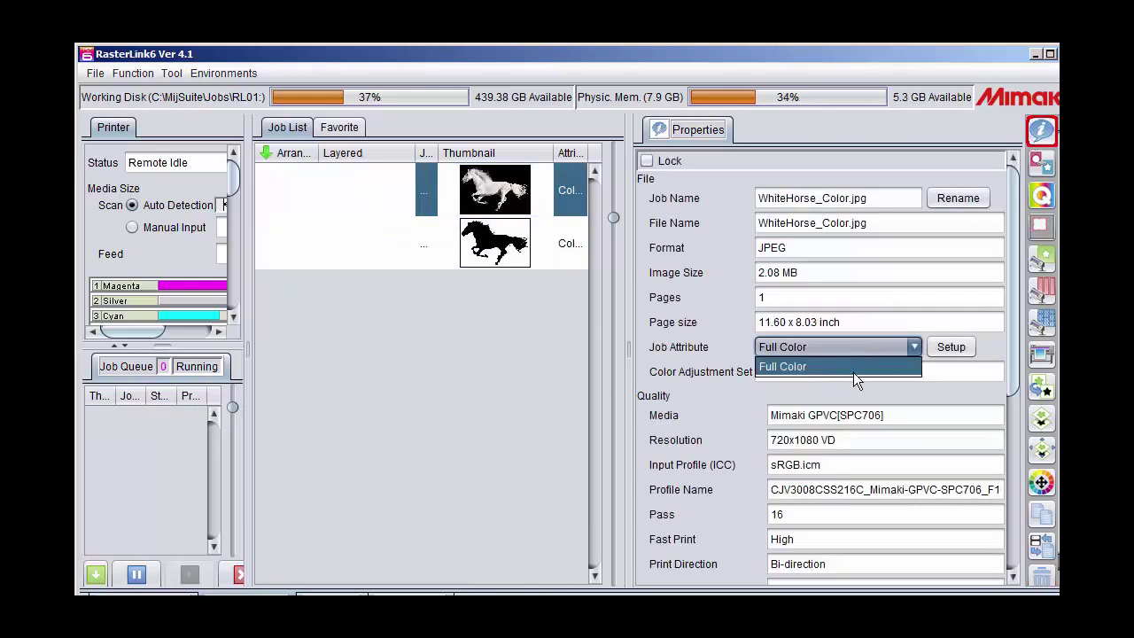
left_click(553, 250)
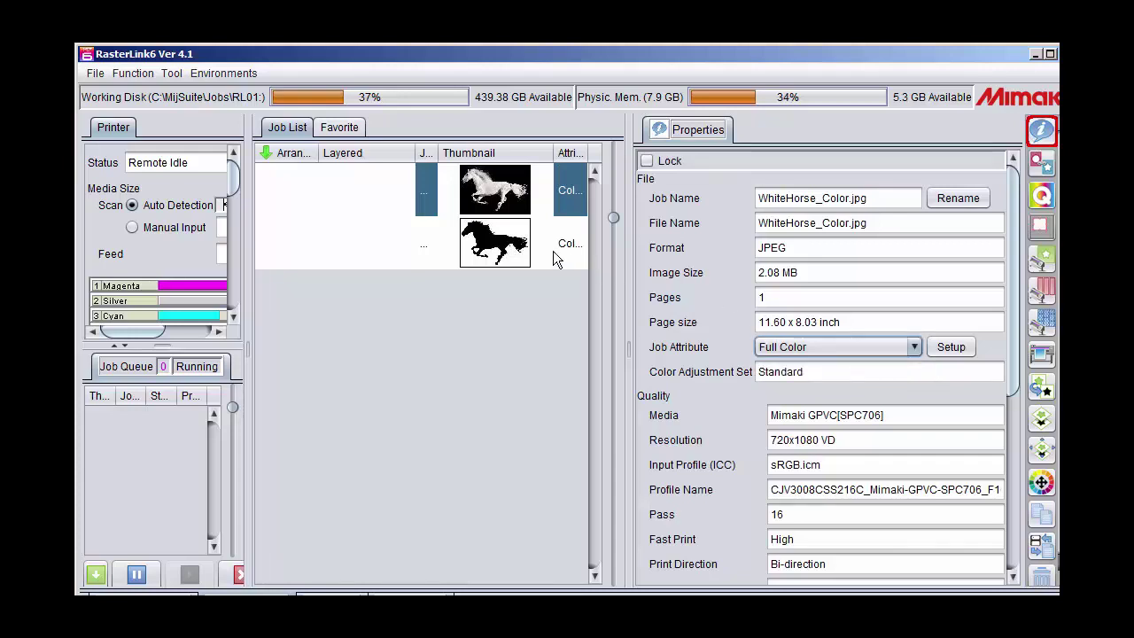
Set the WhiteHorse_White job to Mono Color, printing its black areas with White ink.
left_click(553, 251)
left_click(835, 346)
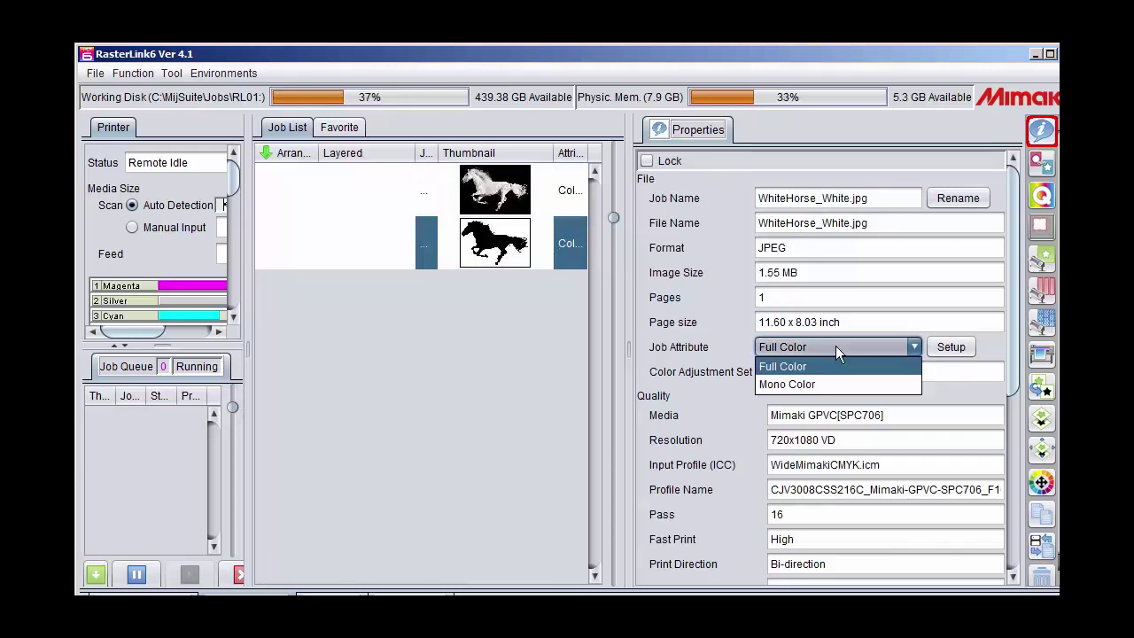
left_click(832, 381)
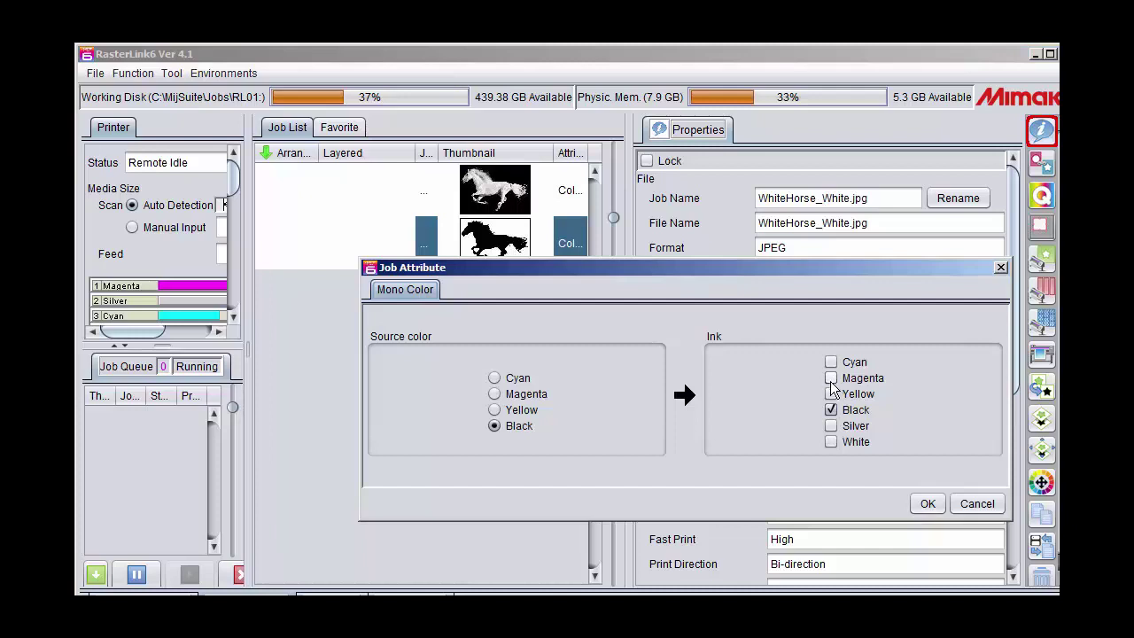
left_click(832, 443)
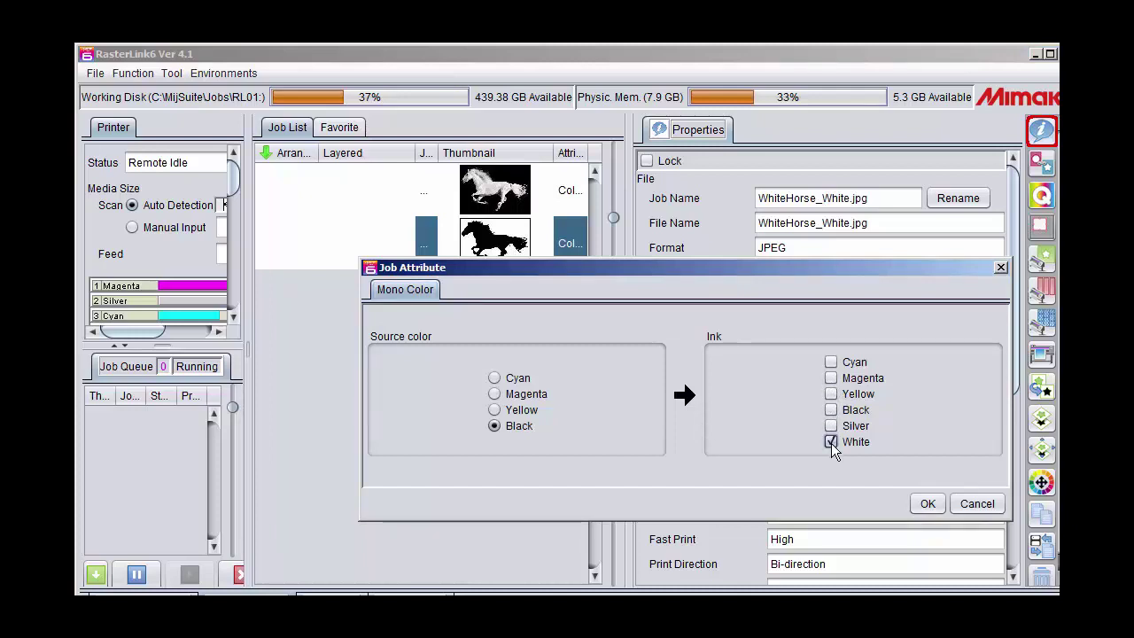
left_click(930, 504)
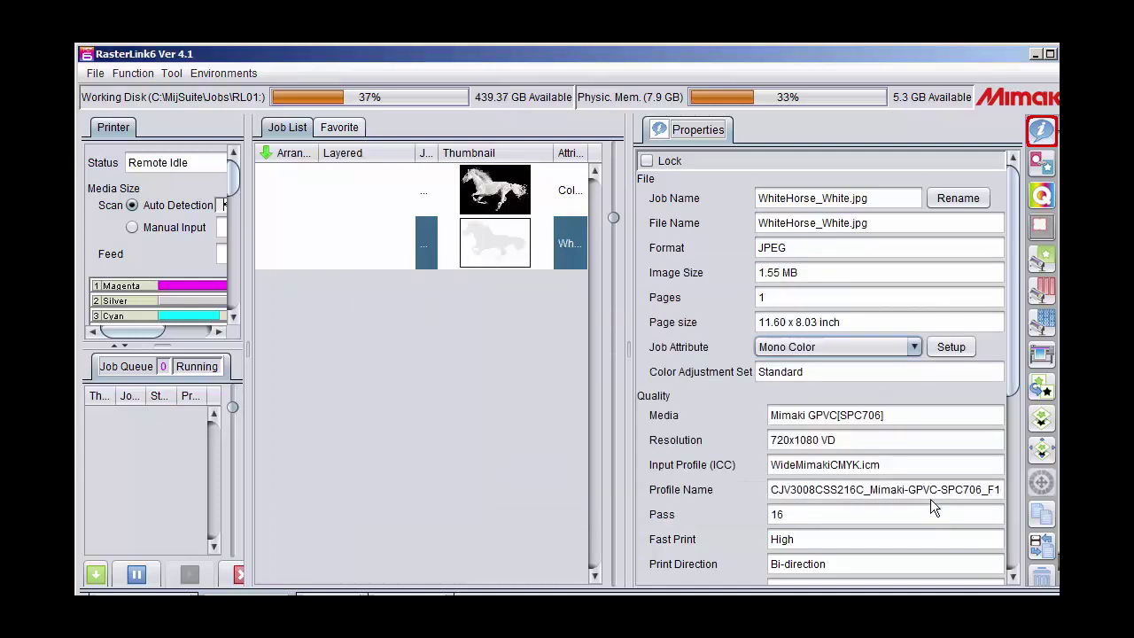
Duplicate the WhiteHorse_Color job.
left_click(516, 192)
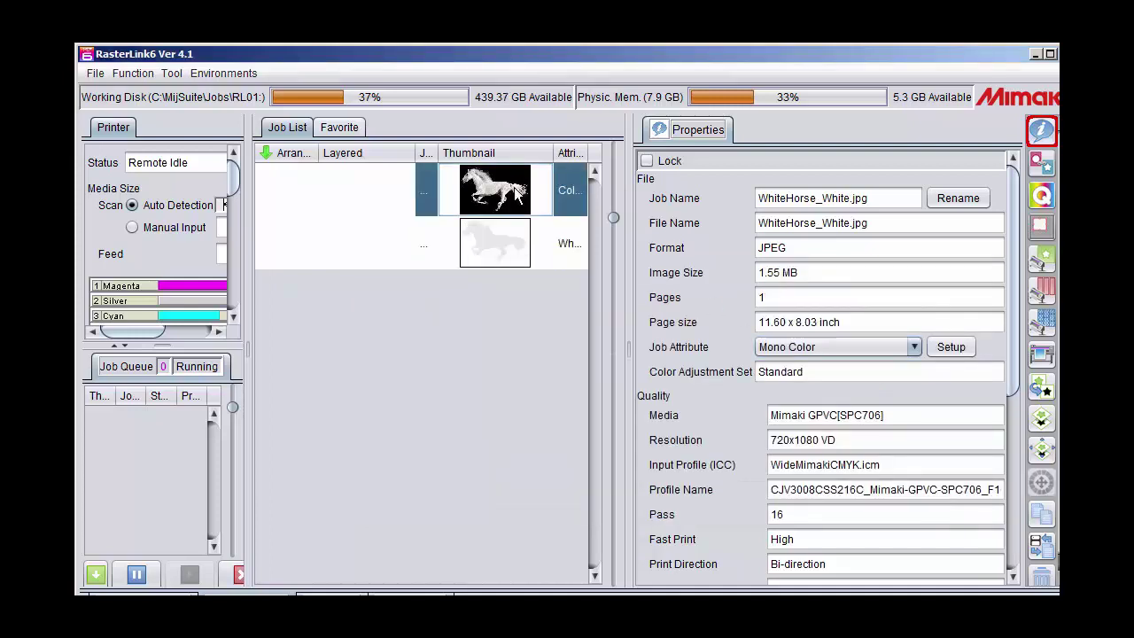
right_click(515, 191)
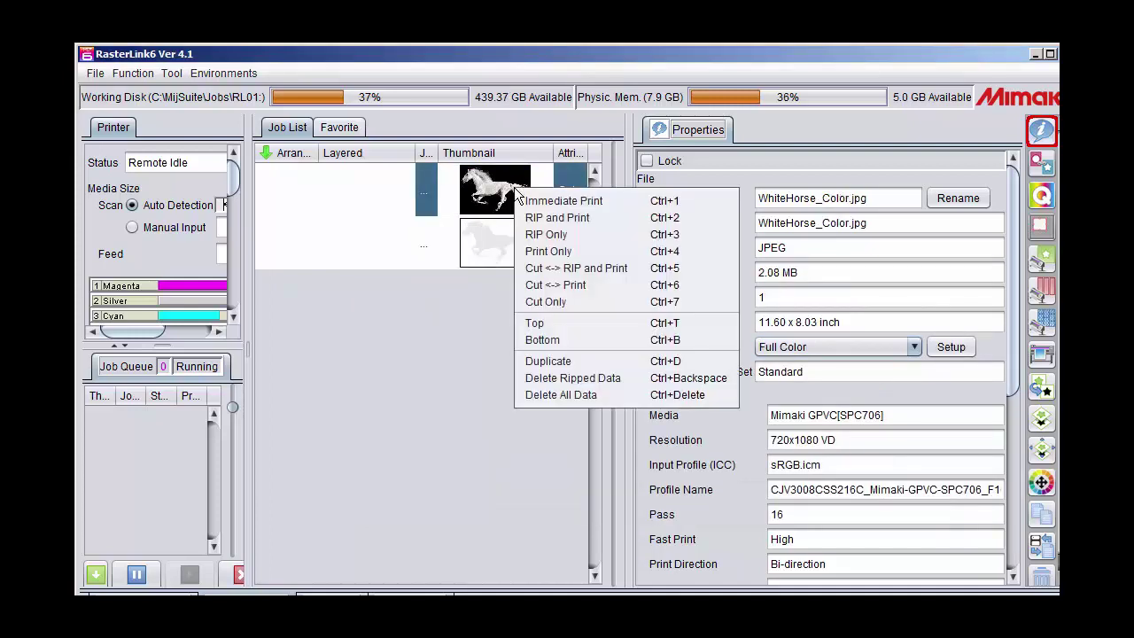
left_click(547, 361)
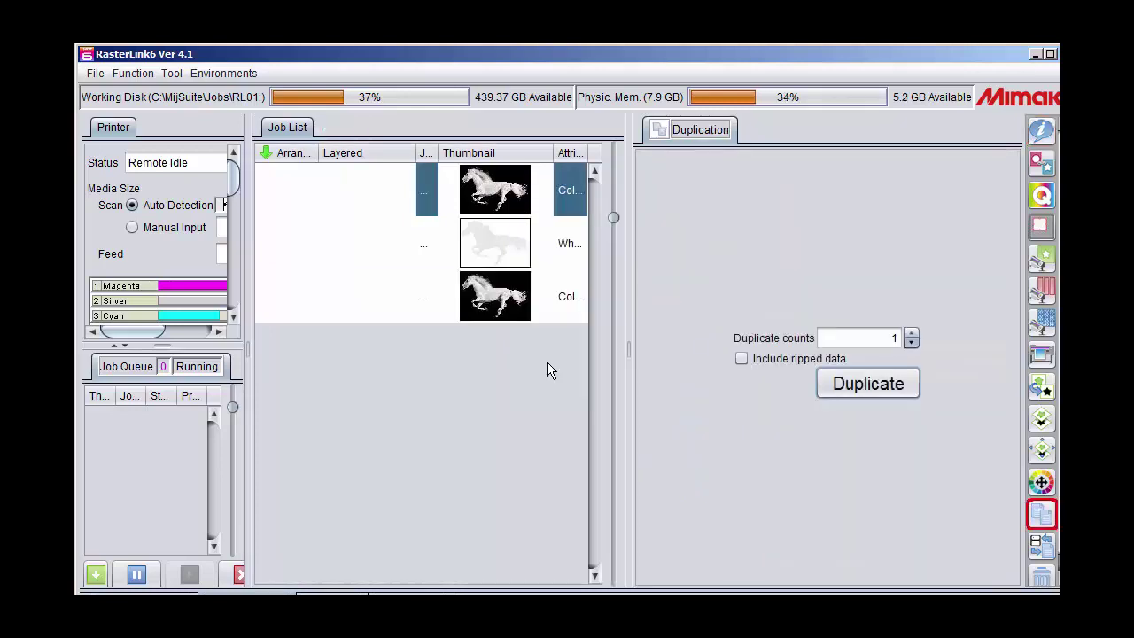
Composite the Color, White and duplicated Color jobs into one layered job.
left_click(553, 302, "shift")
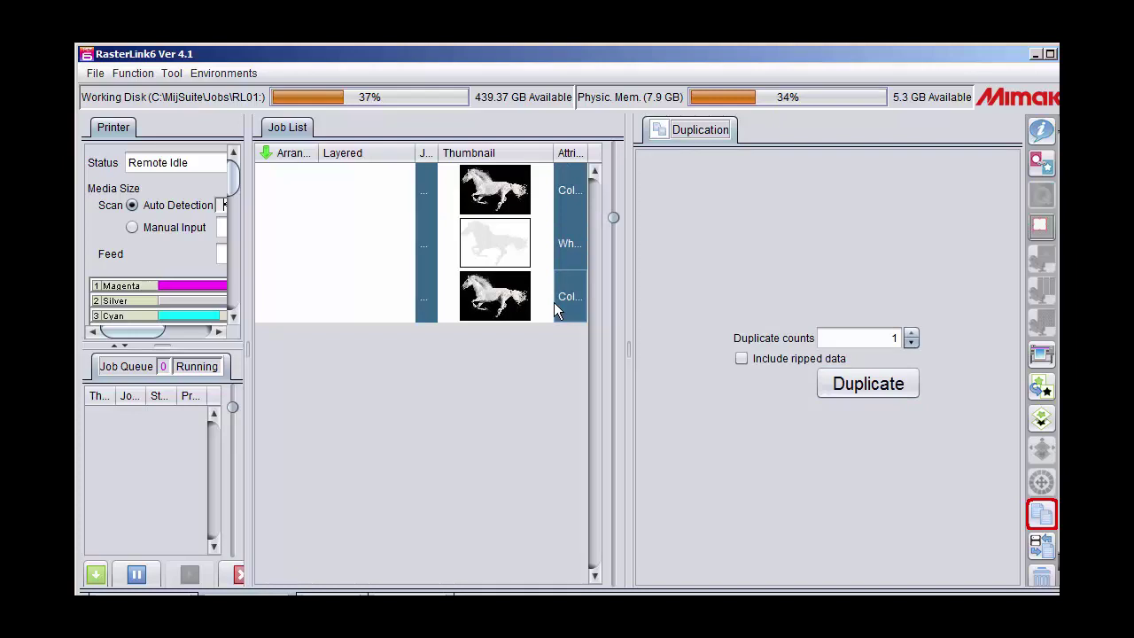
left_click(1041, 421)
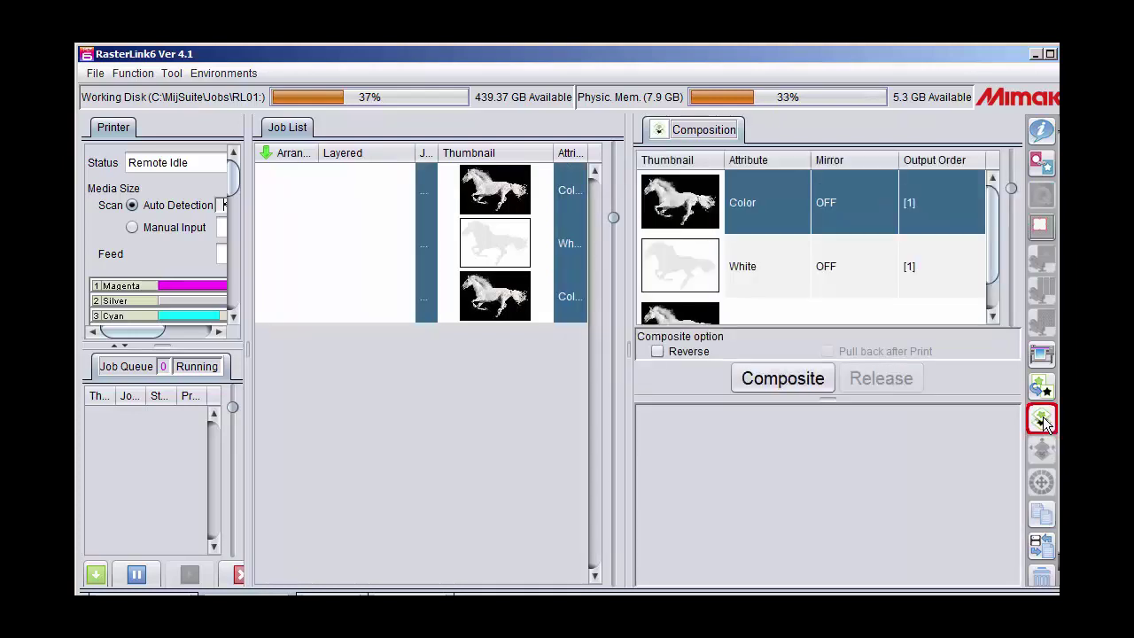
left_click(804, 379)
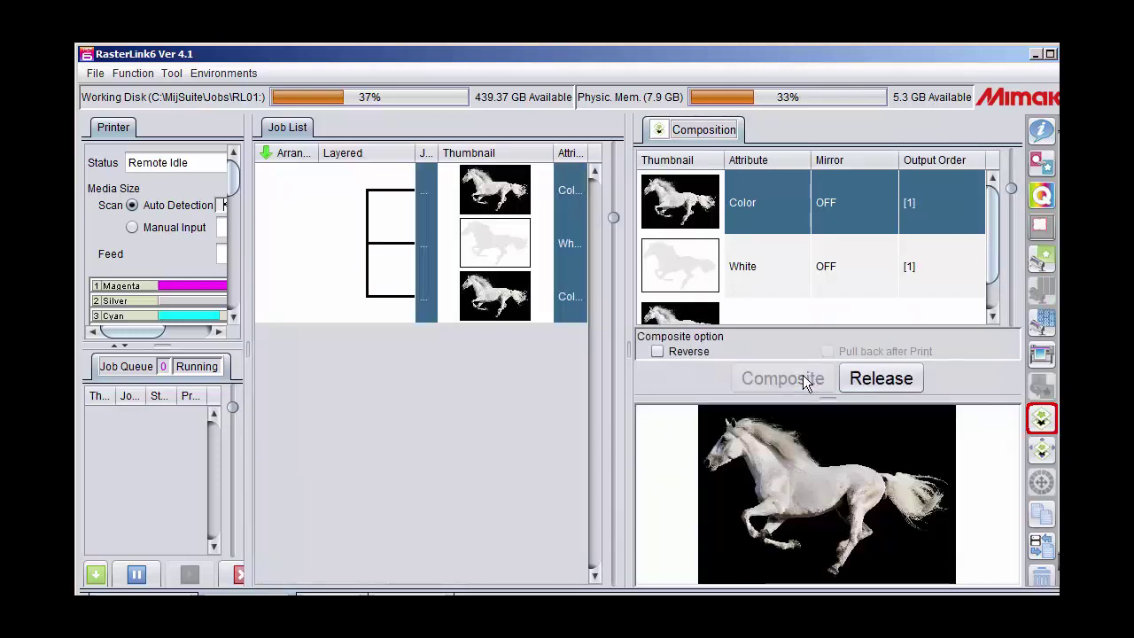
Pick Mimaki GPVC[SPC706]_Quality media, centre the image on the media, then show Execution settings.
left_click(1041, 198)
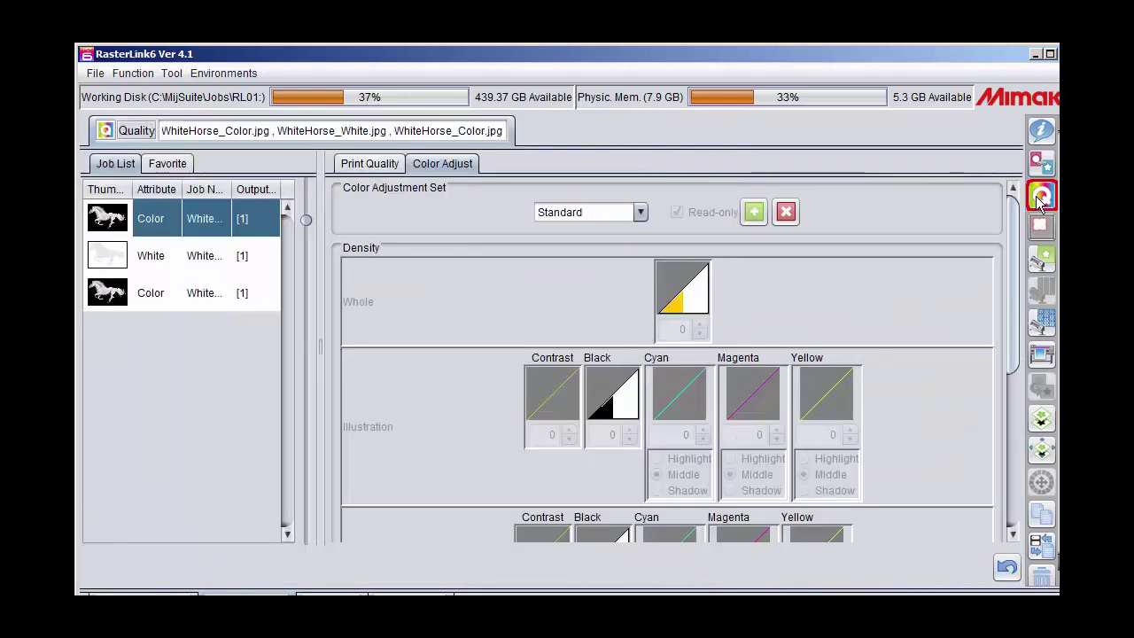
left_click(475, 264)
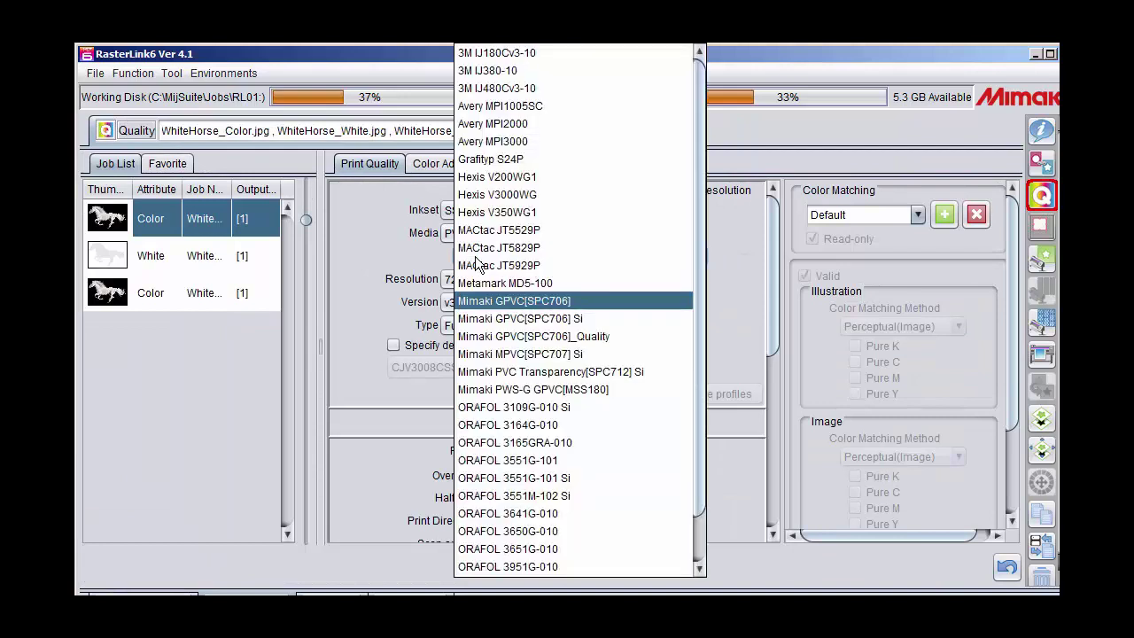
left_click(482, 336)
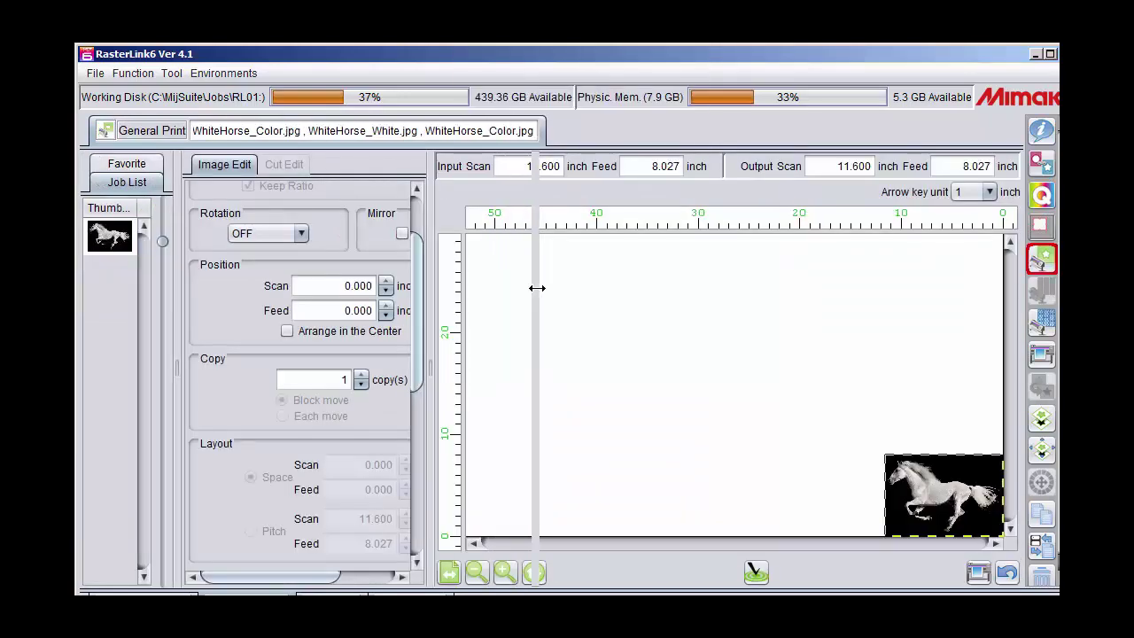
left_click(296, 331)
left_click(1041, 355)
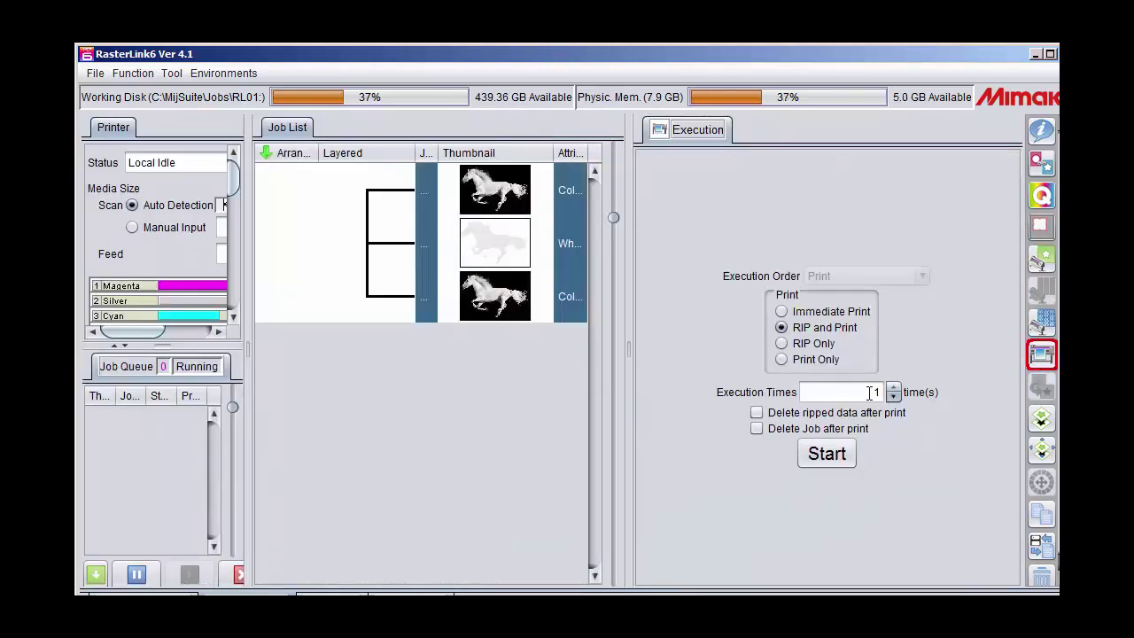